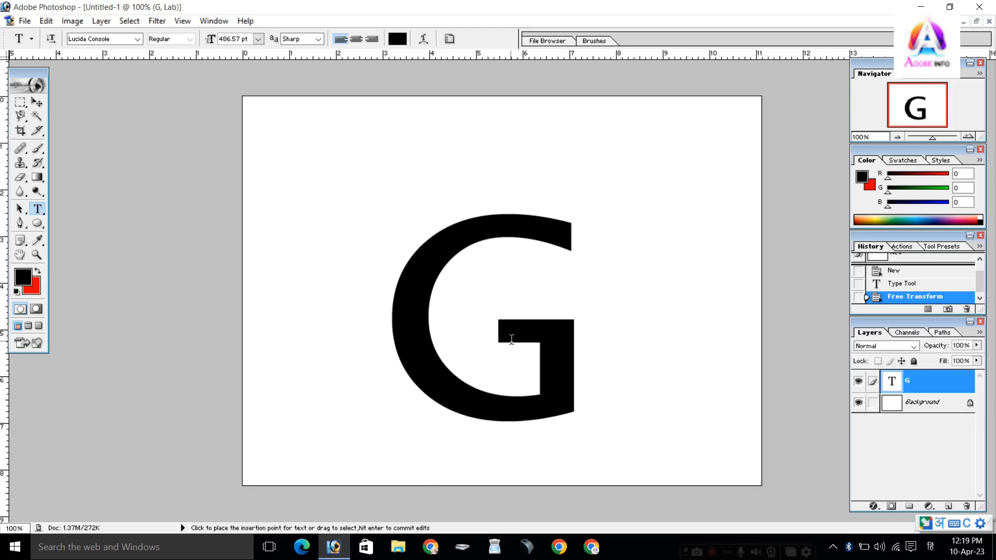
text(V)
key(Escape)
key(super+space)
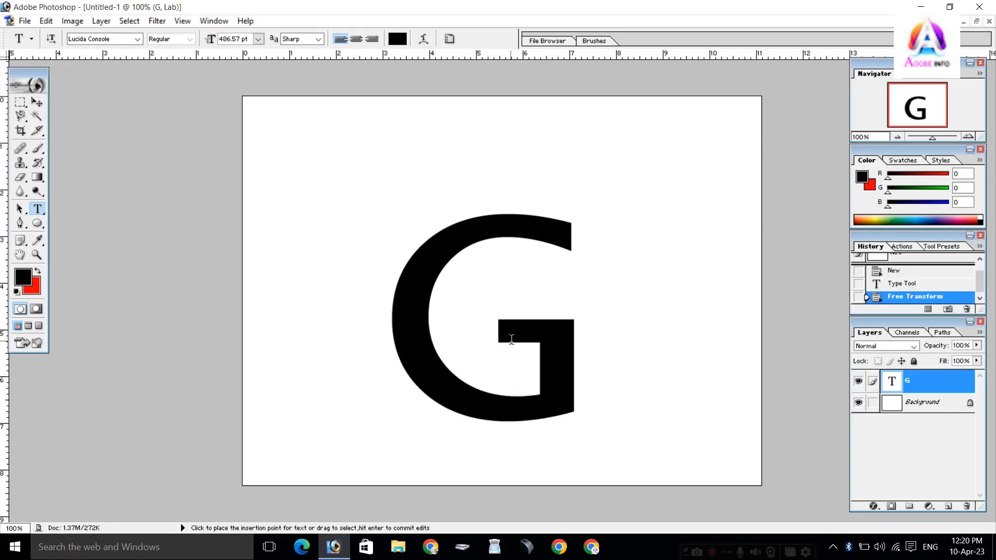
key(v)
drag(516, 377, 513, 329)
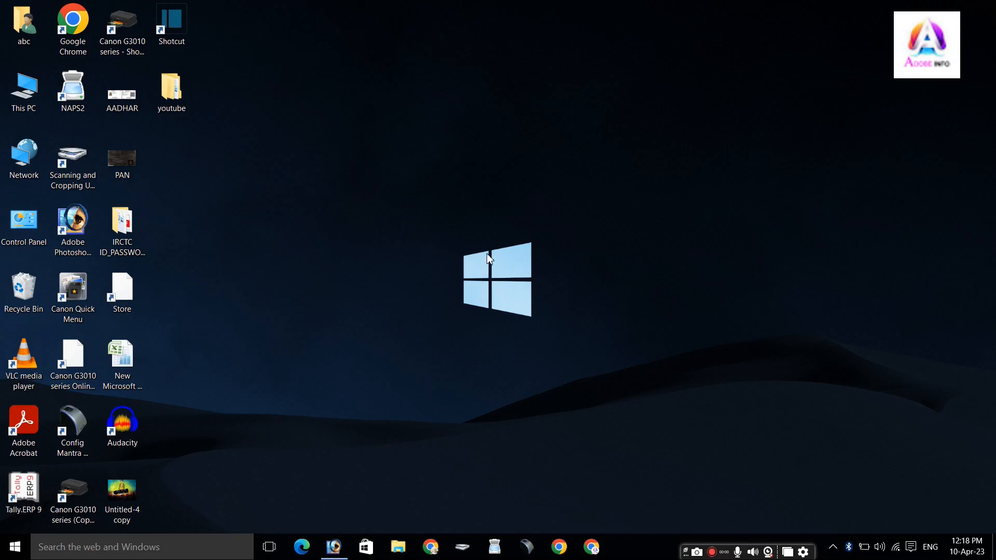
right_click(521, 237)
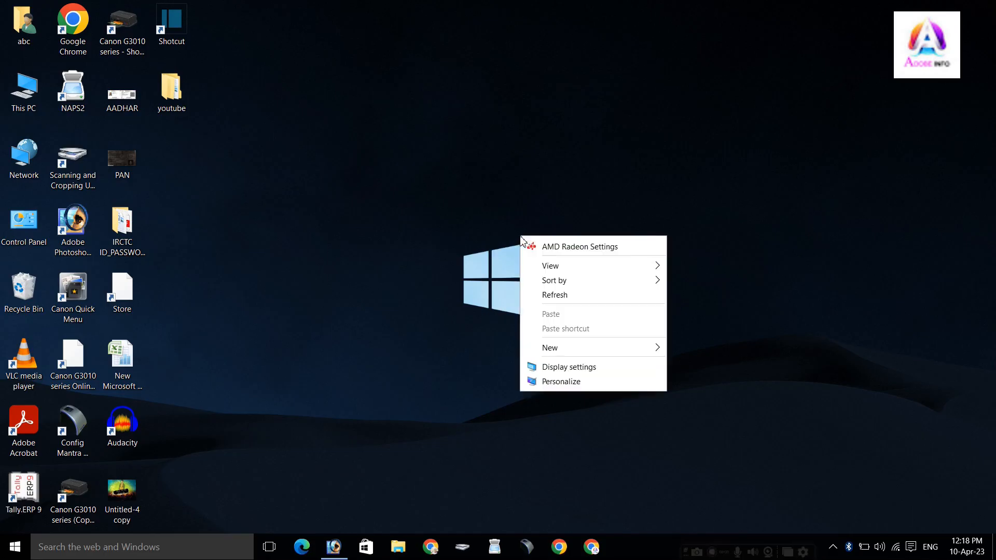
click(564, 297)
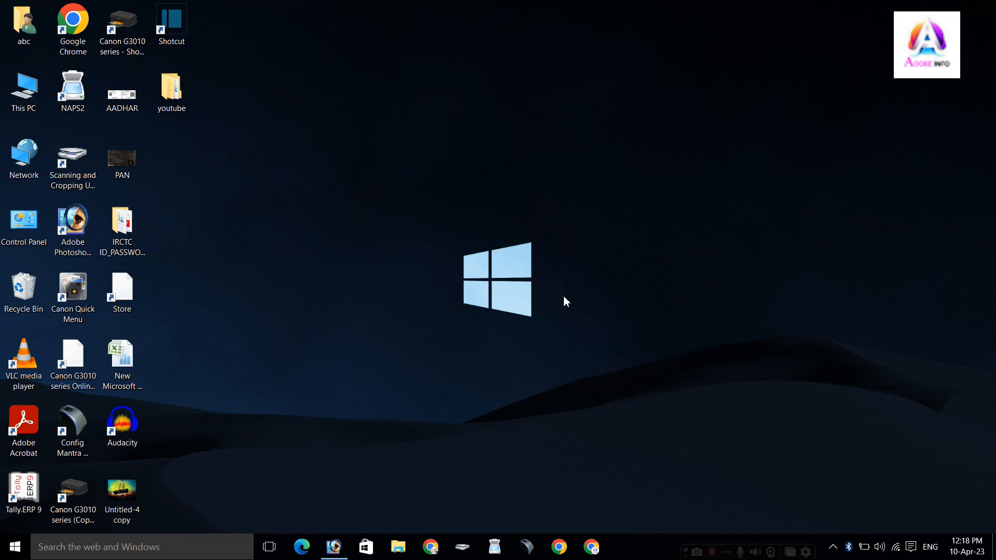
right_click(565, 301)
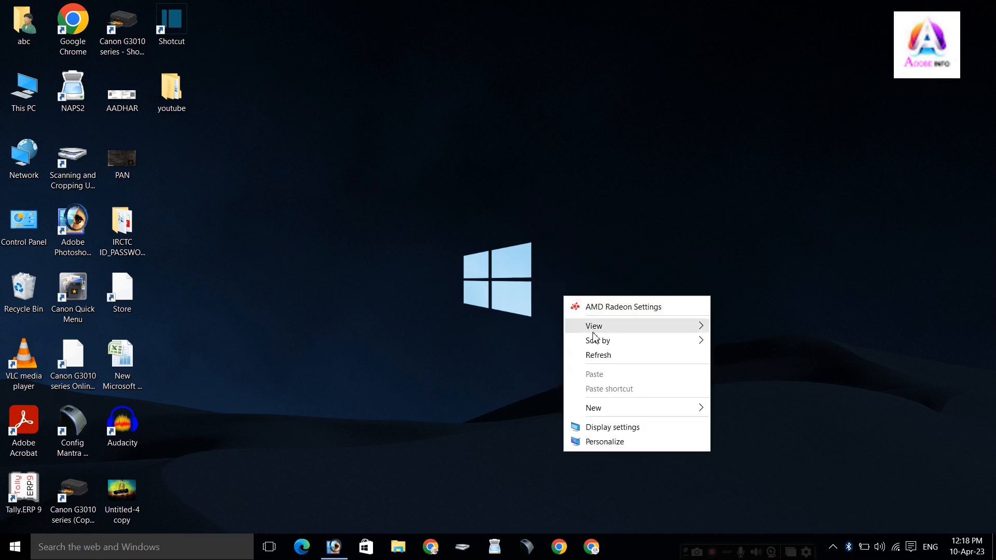
click(604, 355)
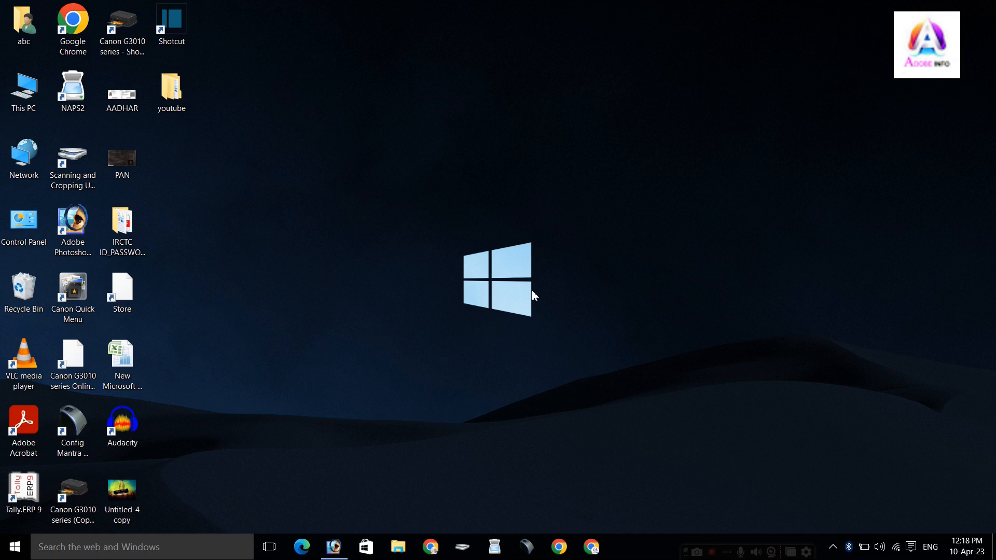
Switch to Photoshop, create a new white 800 x 600 pixel document in Lab Color at 72 pixels/inch, and maximize its window.
click(334, 547)
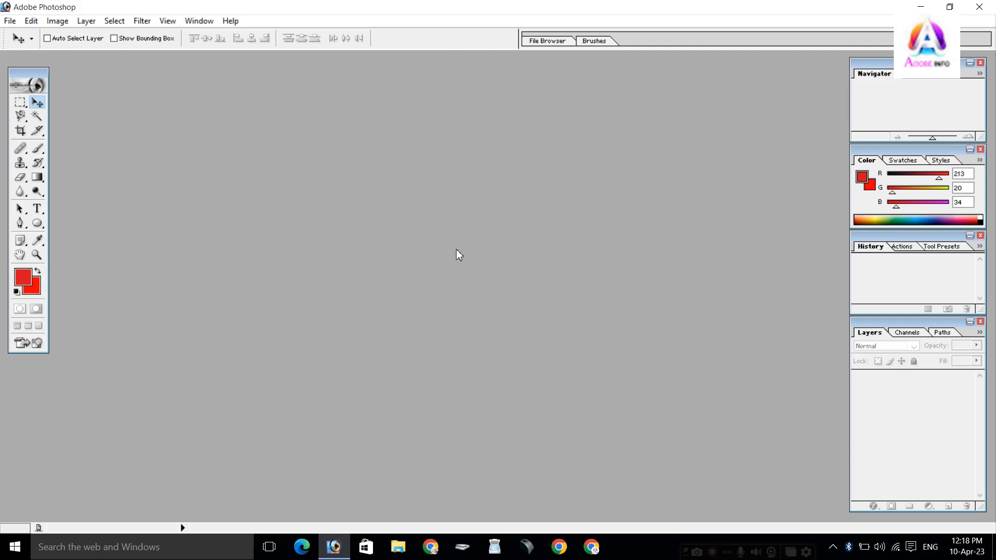
key(ctrl+n)
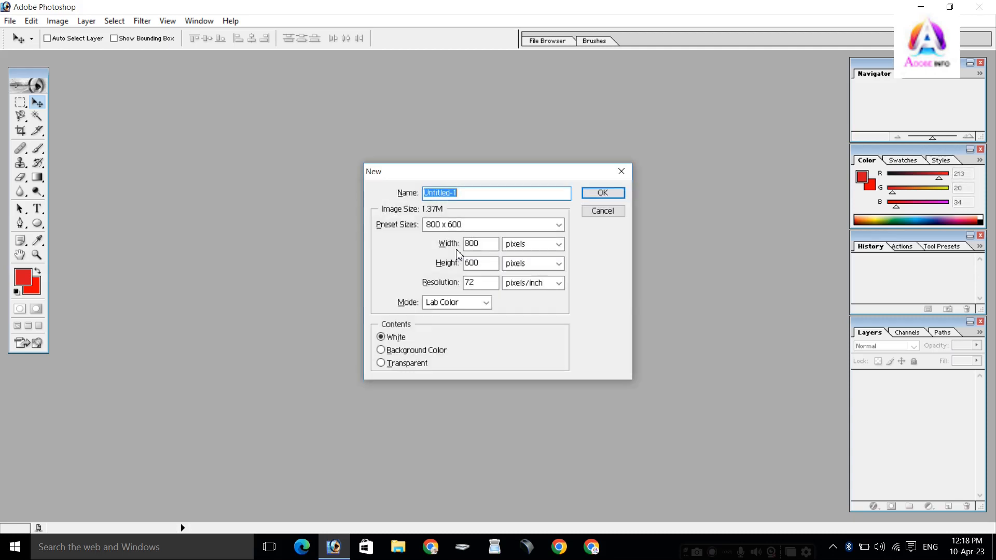
click(612, 195)
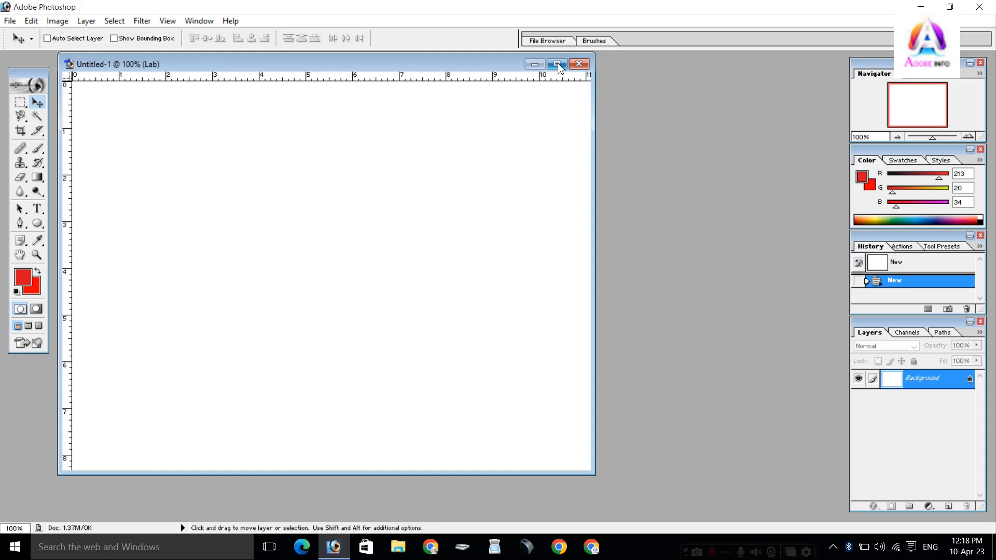
click(557, 63)
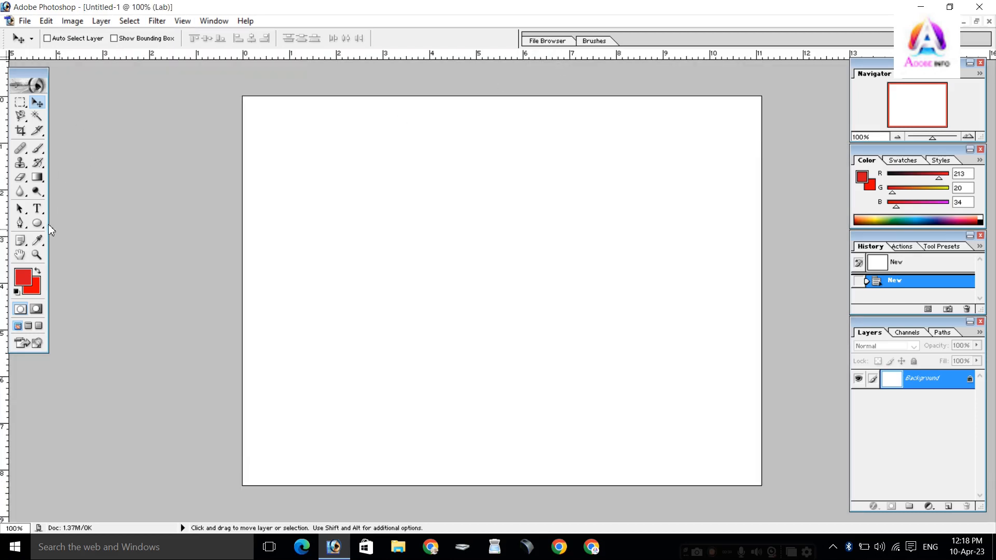
Set the Type tool's text color to black (000000).
click(37, 209)
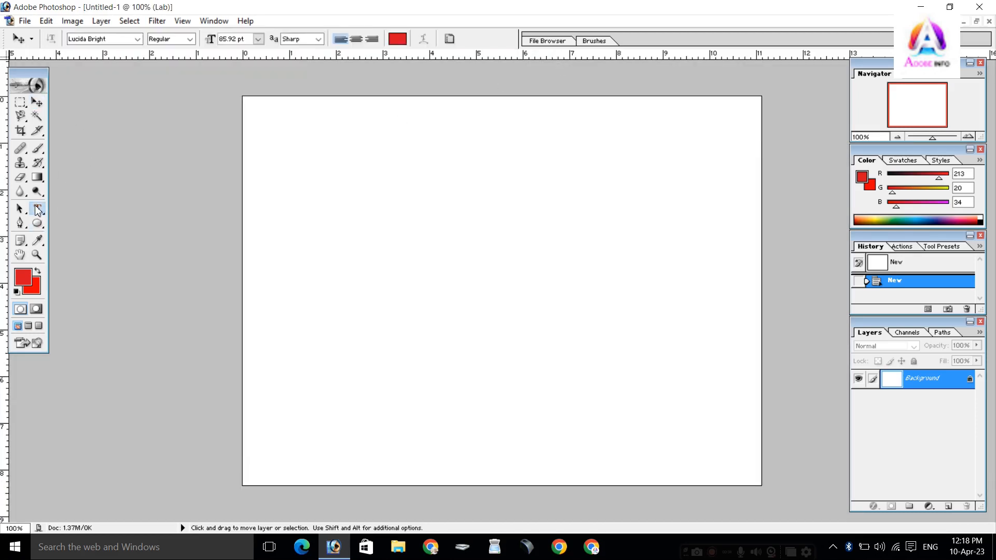
click(397, 38)
drag(758, 267, 532, 378)
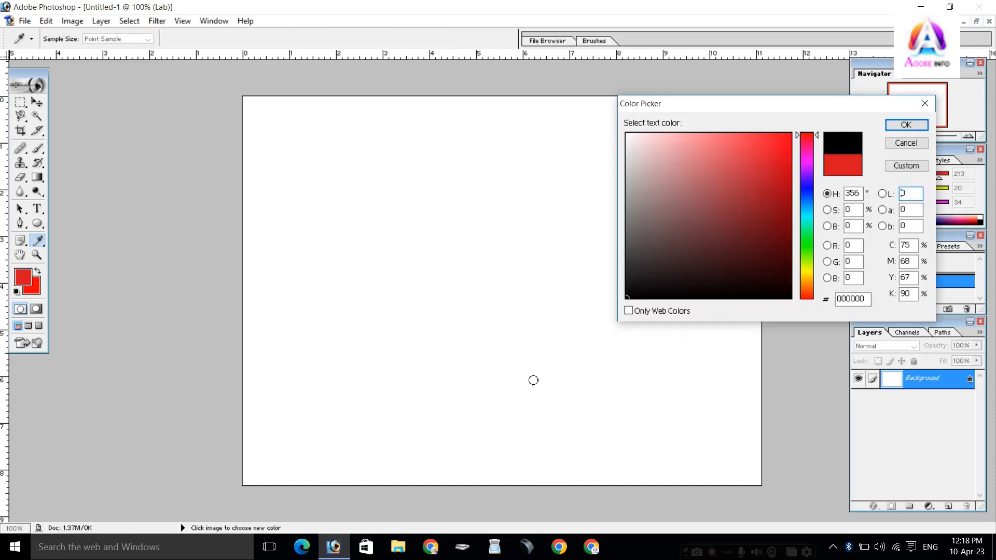
key(Return)
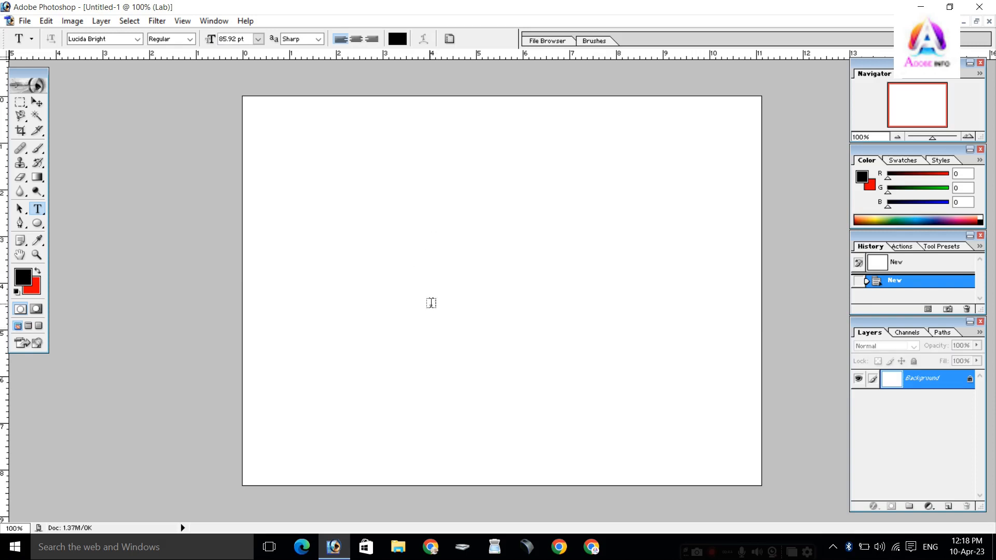
Add a text layer with the capital letter G near the middle of the canvas.
click(456, 371)
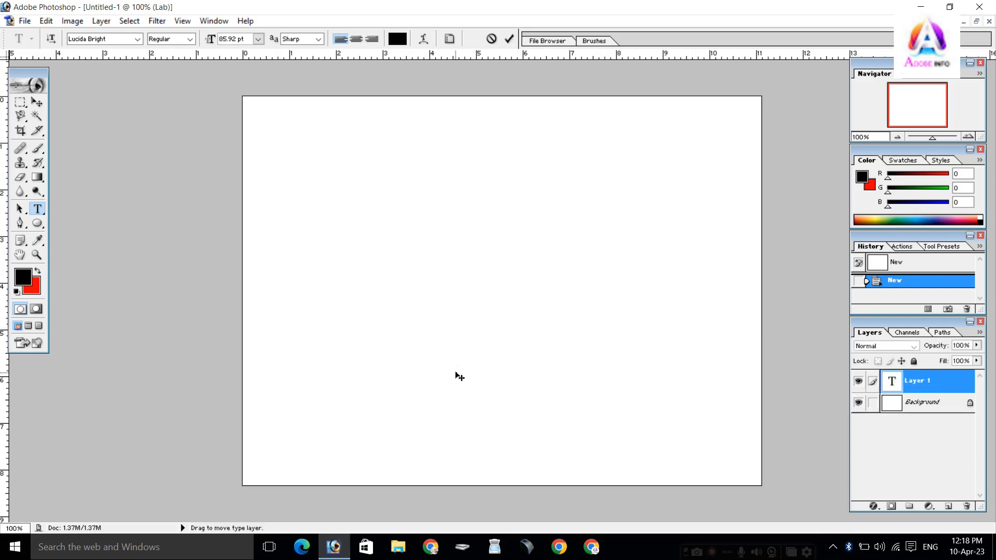
text(g)
key(BackSpace)
text(G)
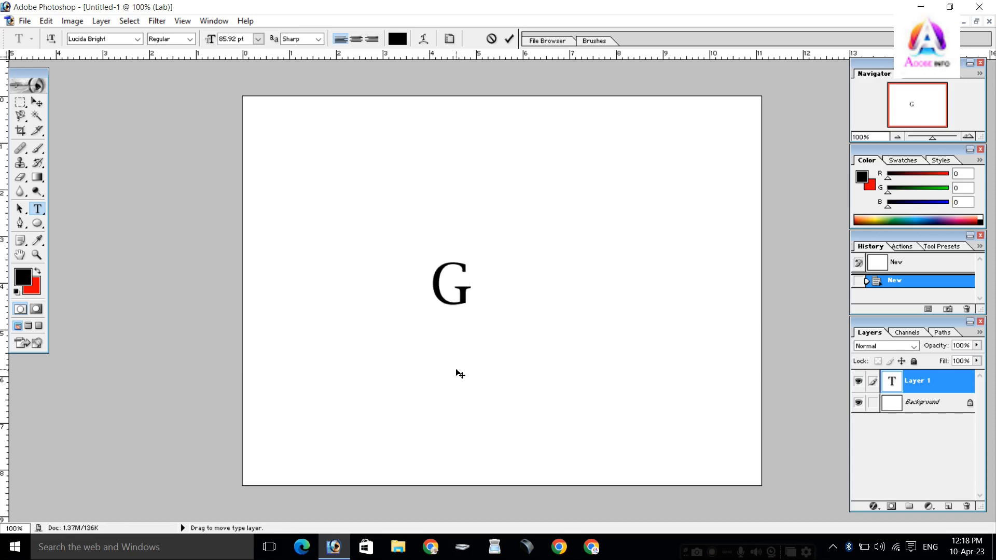
Try Lucida Calligraphy on the letter G, and change its font to Lucida Console.
double_click(465, 284)
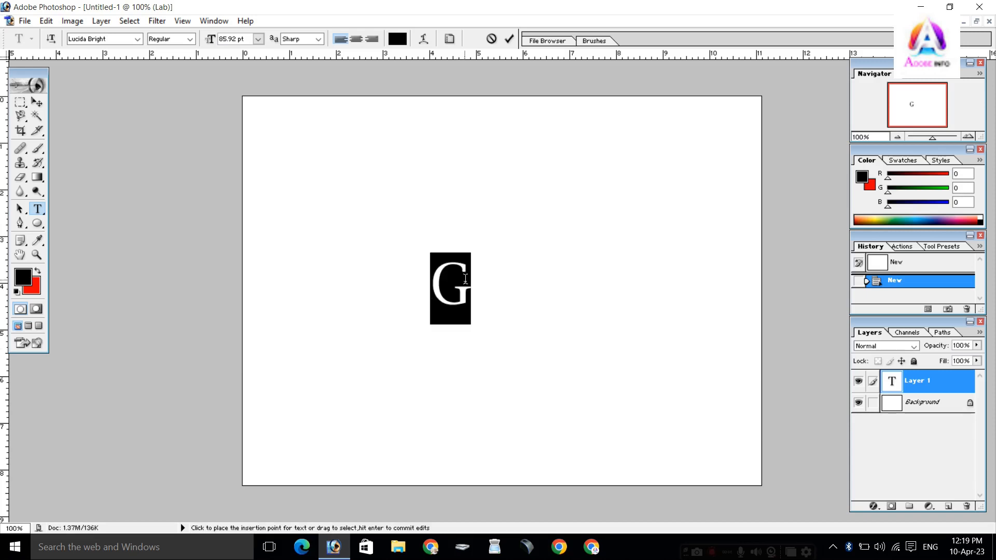
click(137, 39)
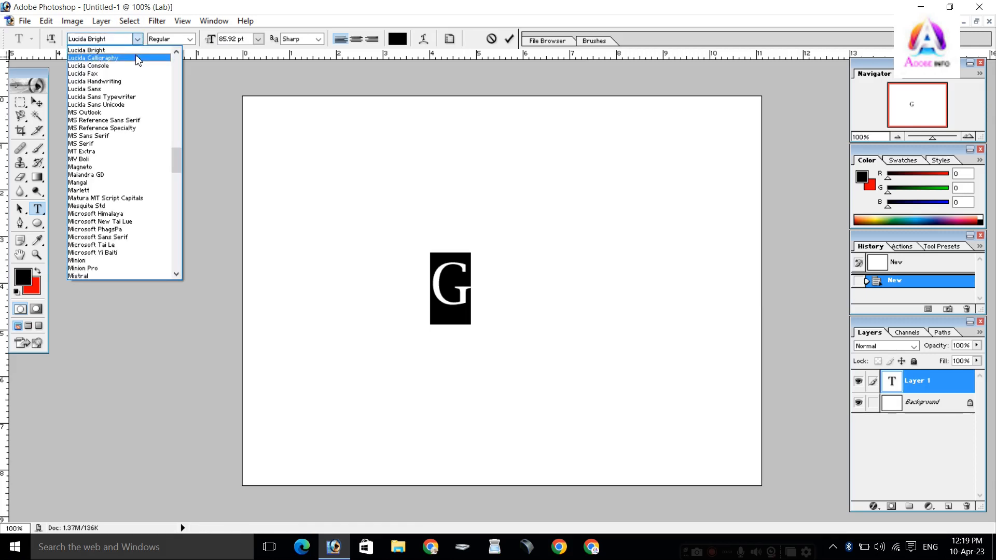
click(139, 59)
click(138, 38)
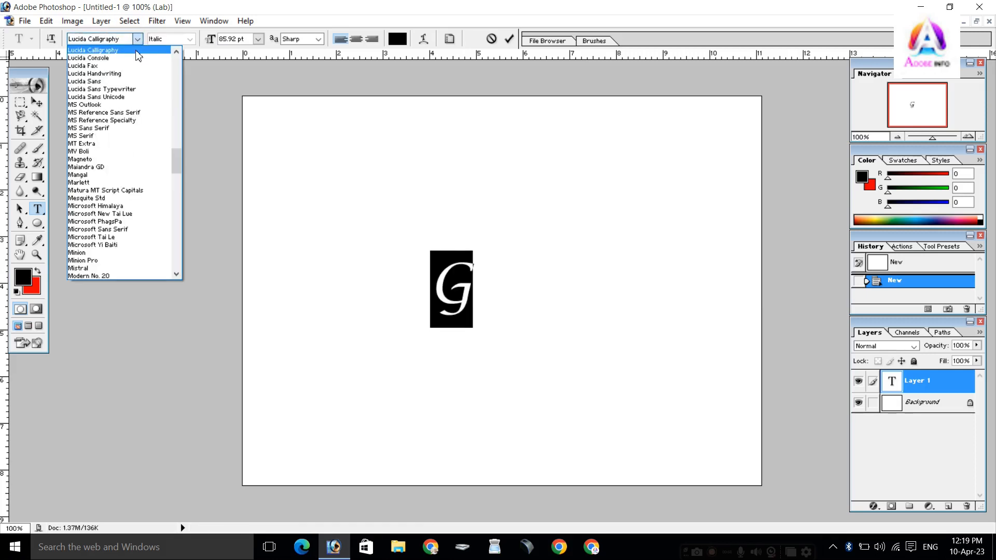
click(136, 61)
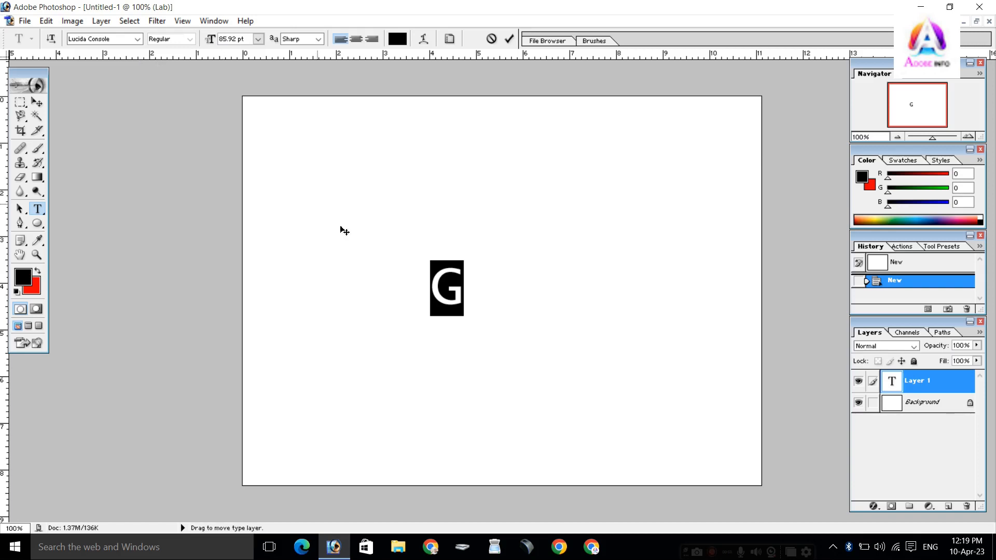
Try the fonts Lucida Fax, Lucida Handwriting, Lucida Sans, Lucida Sans Typewriter and Lucida Calligraphy on the selected letter G.
click(138, 39)
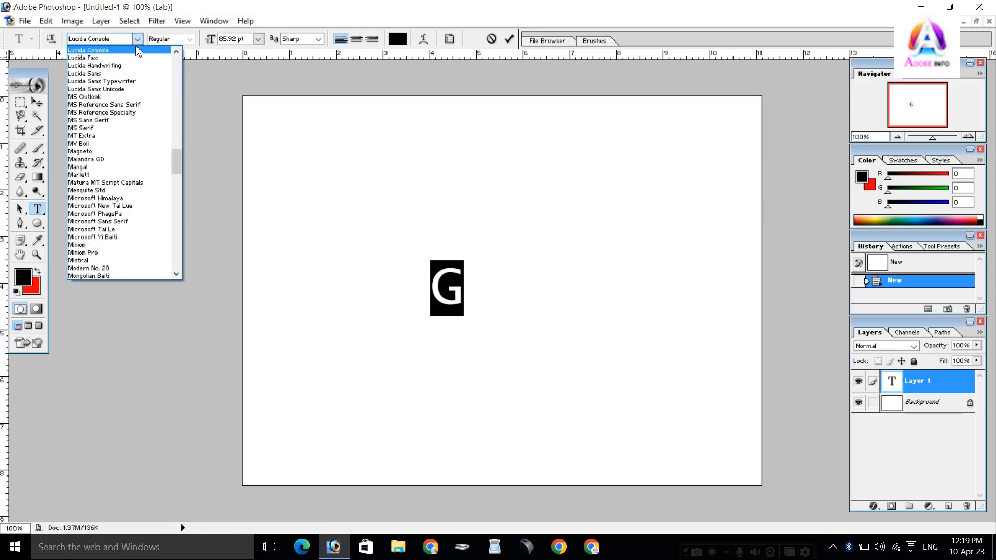
click(137, 61)
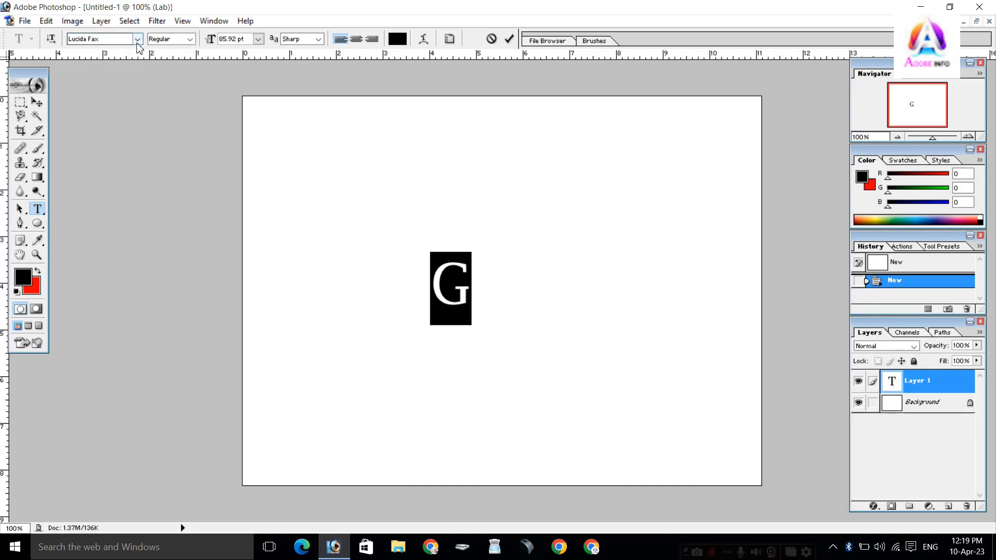
click(137, 39)
click(139, 58)
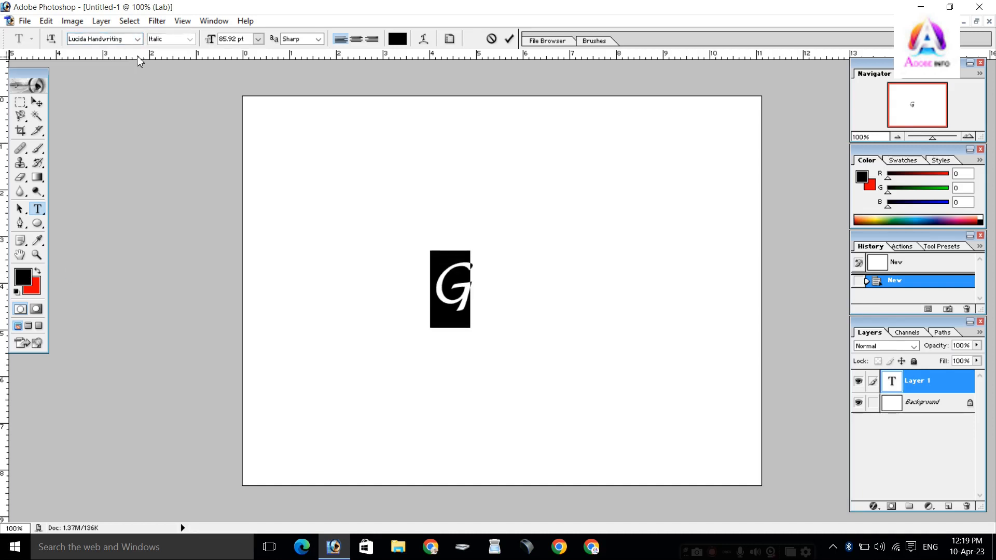
click(137, 39)
click(140, 57)
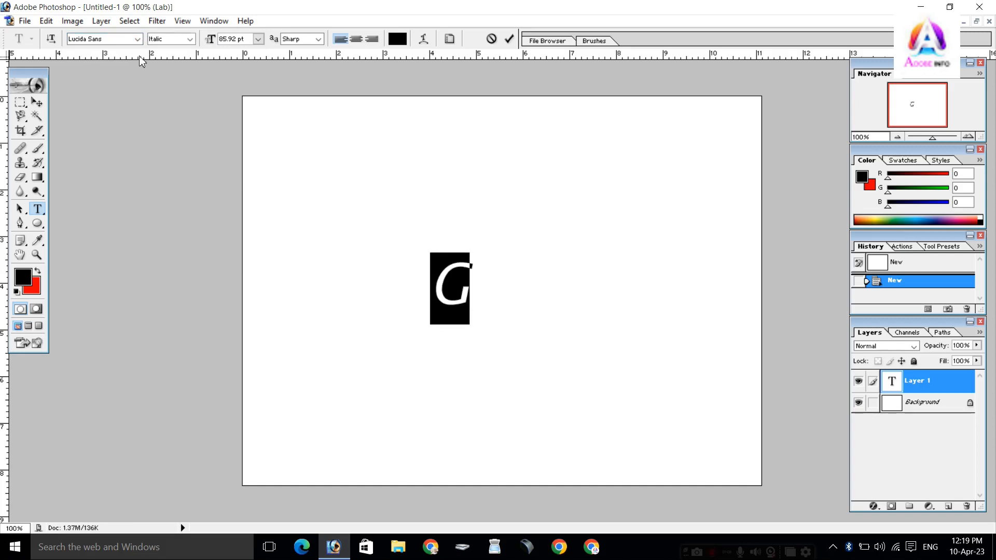
click(137, 39)
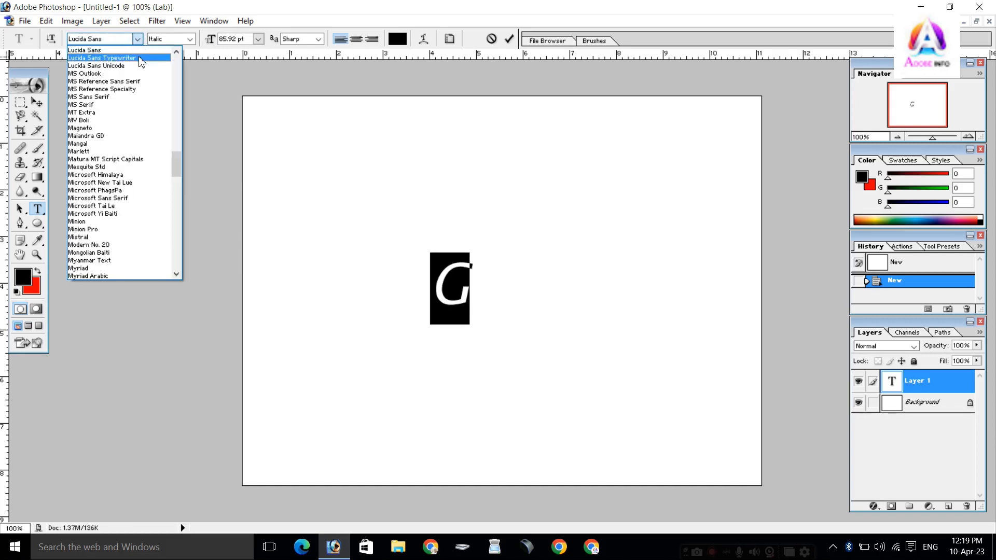
click(139, 58)
click(138, 39)
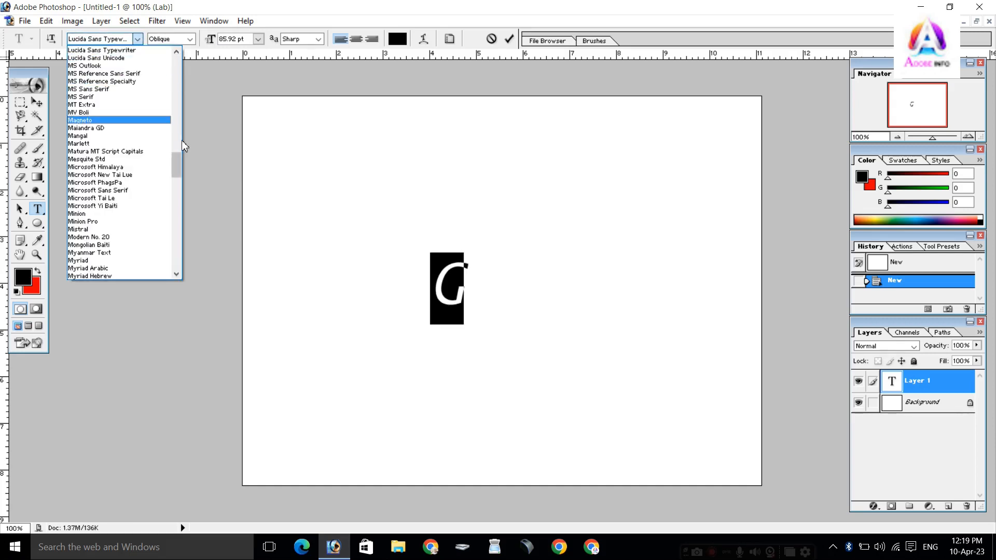
click(176, 53)
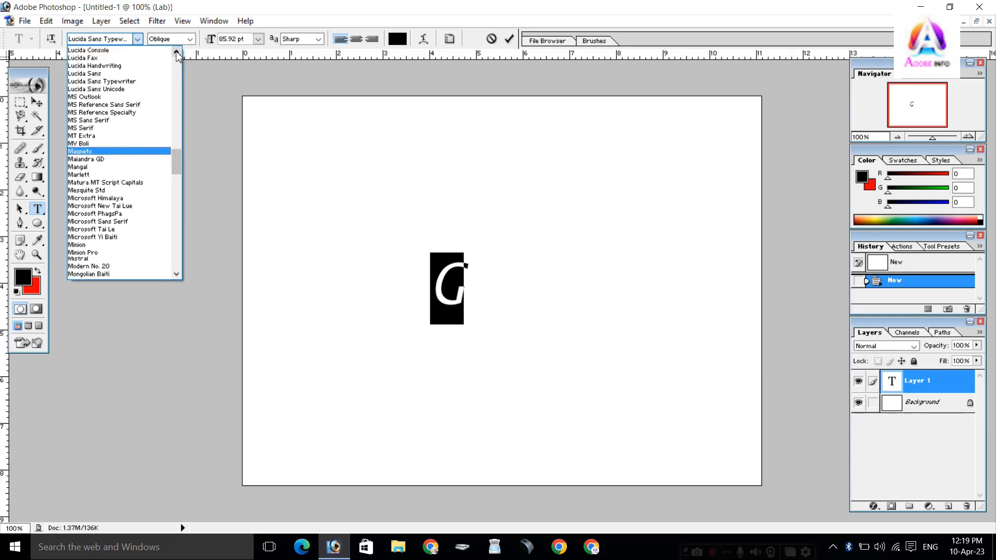
click(154, 58)
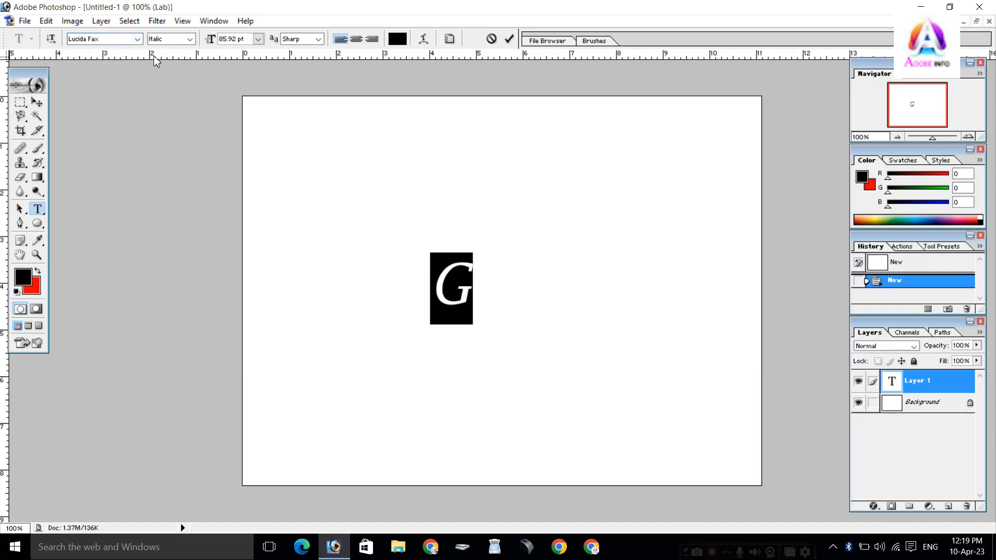
click(138, 39)
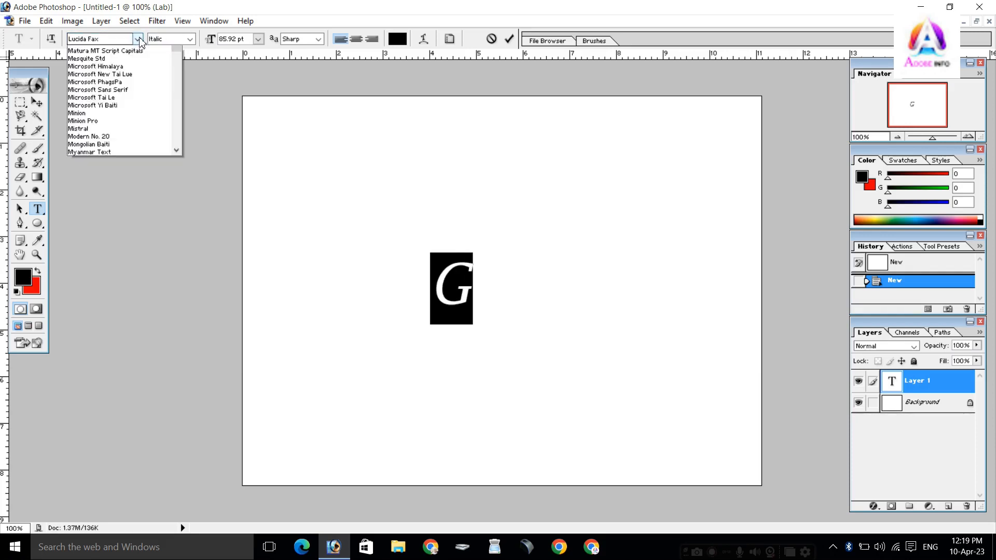
click(177, 52)
click(178, 53)
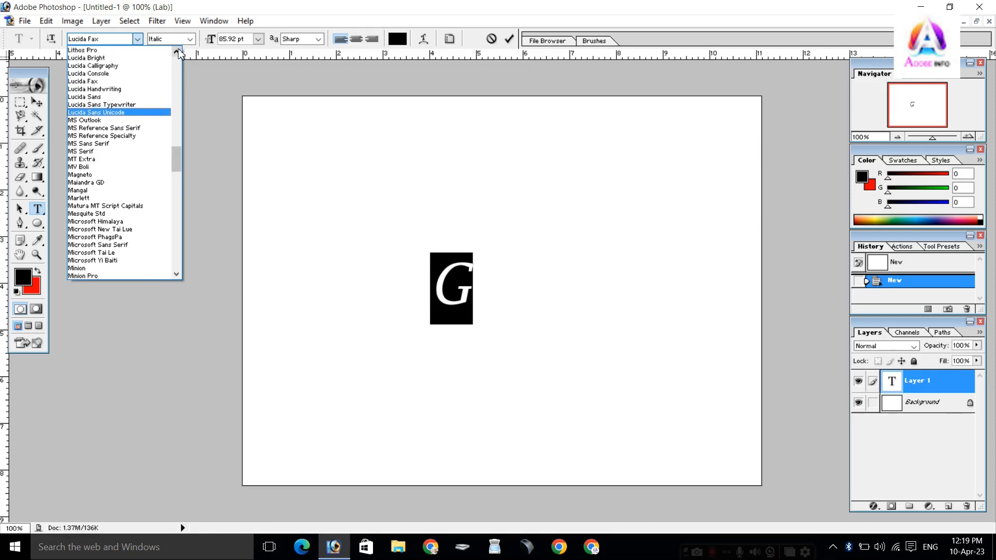
click(139, 66)
Set the letter G's font back to Lucida Console and commit the text.
click(138, 39)
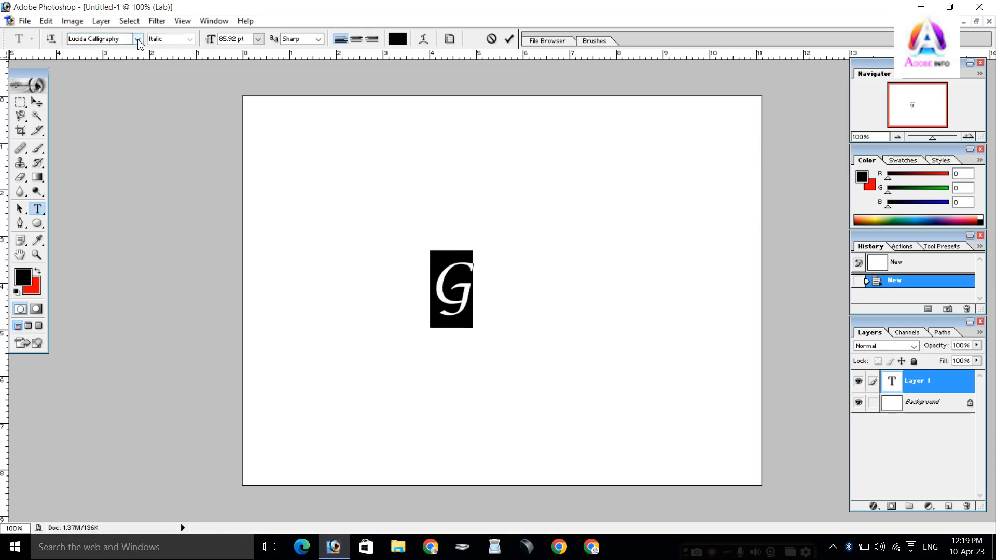
click(139, 58)
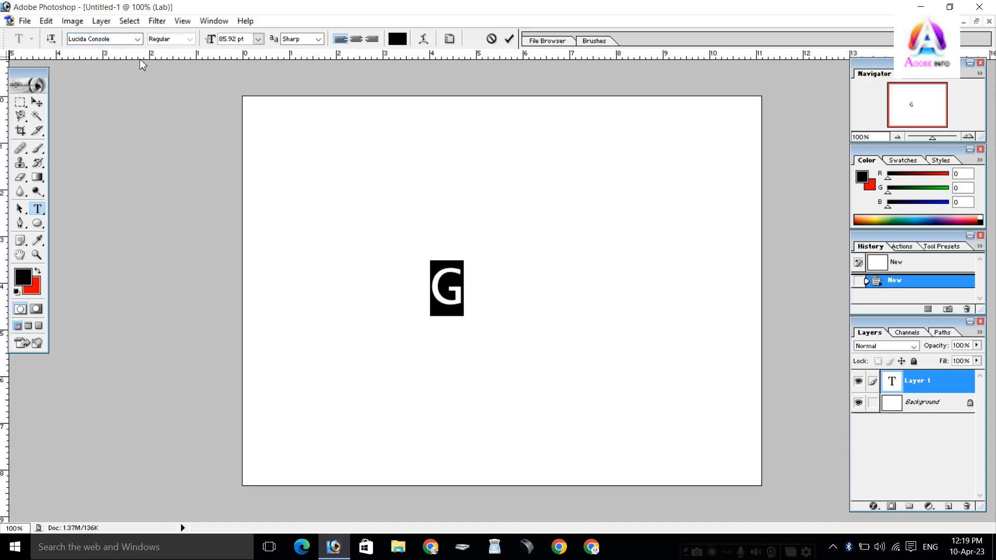
click(509, 39)
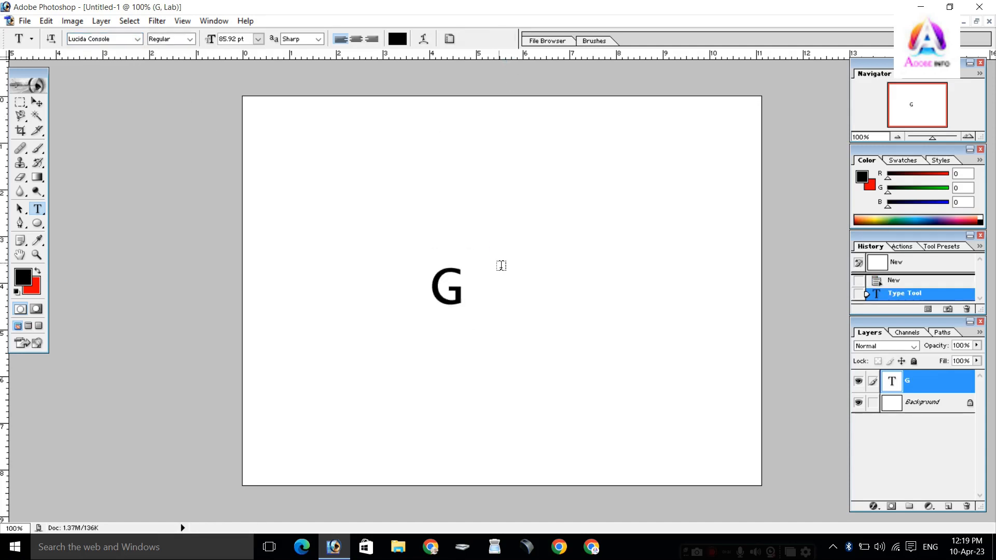
Free Transform the letter G to about 636% width and 566% height, and commit the transformation.
key(ctrl+t)
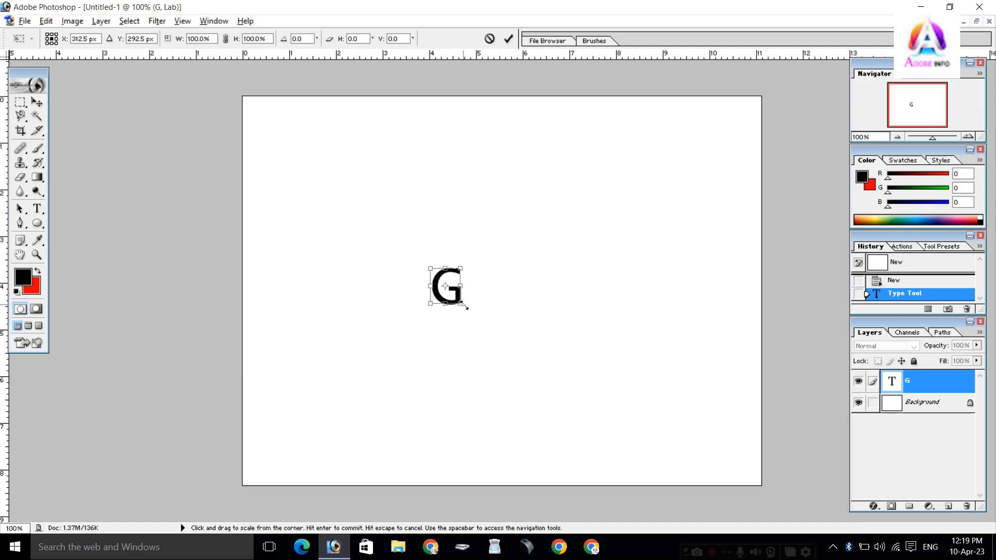
drag(463, 306, 525, 365)
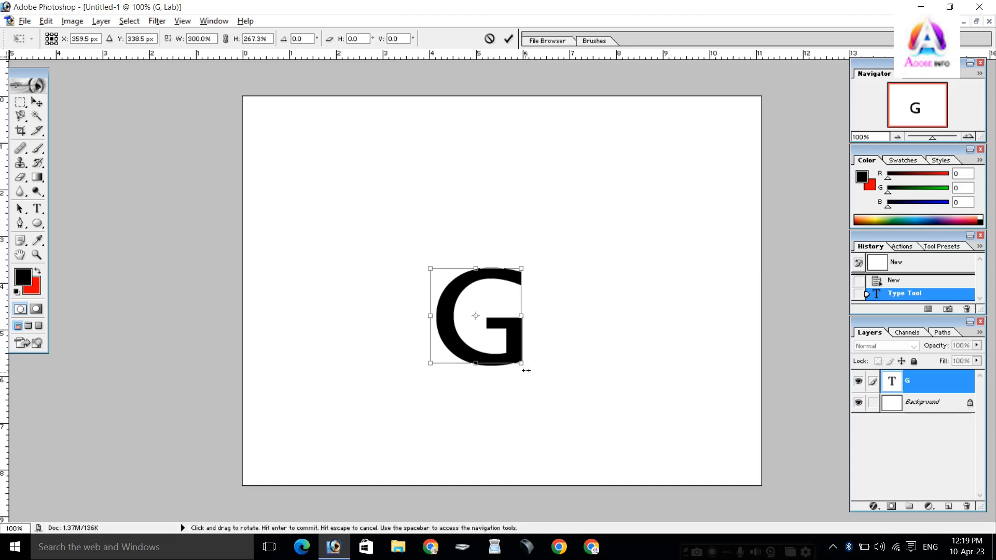
drag(522, 365, 572, 418)
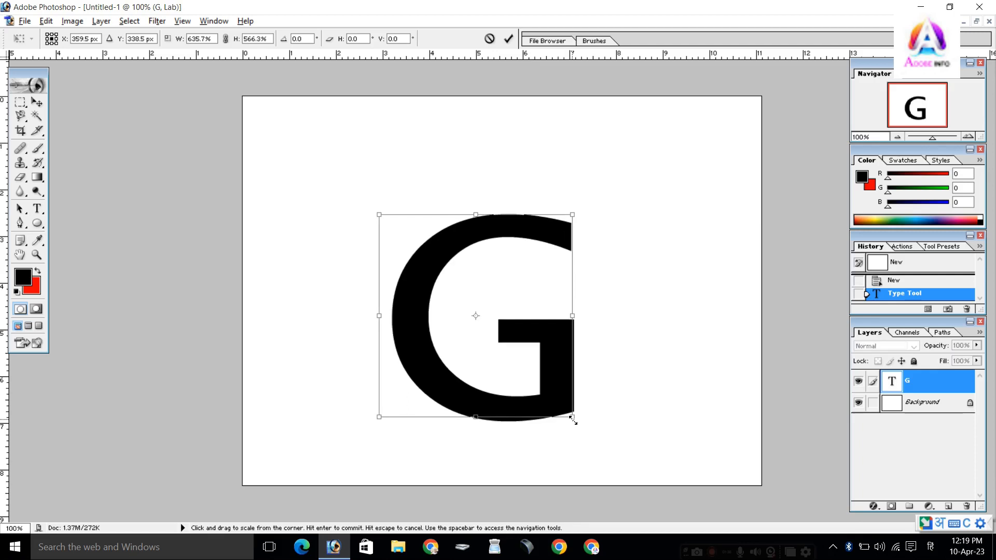
click(508, 40)
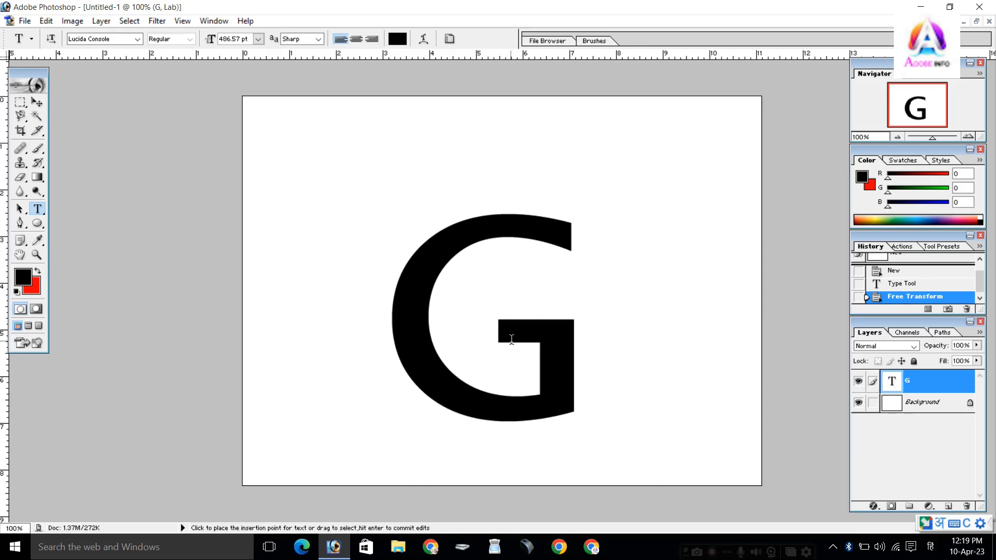
Move the enlarged letter G upward so it sits roughly in the middle of the canvas.
text(v)
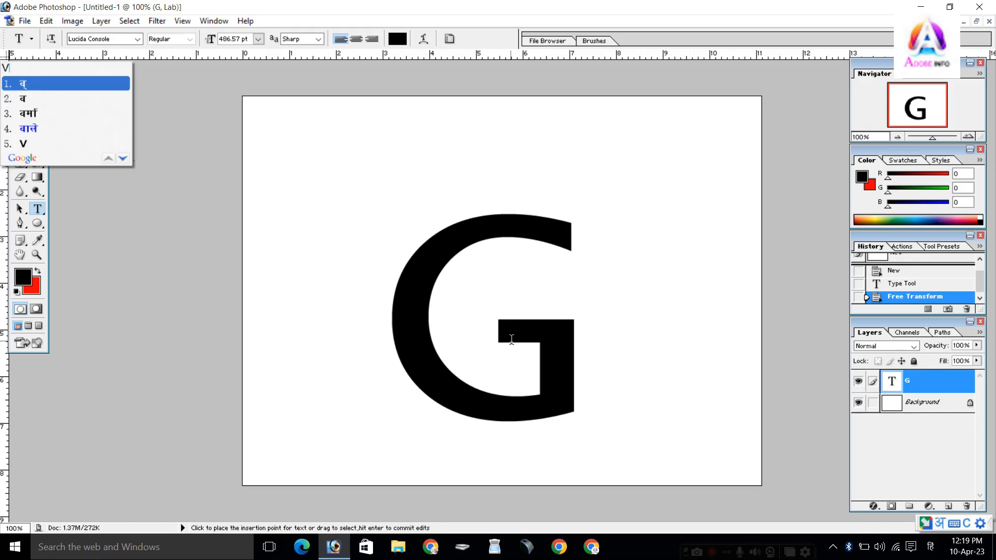
key(Escape)
key(super+space)
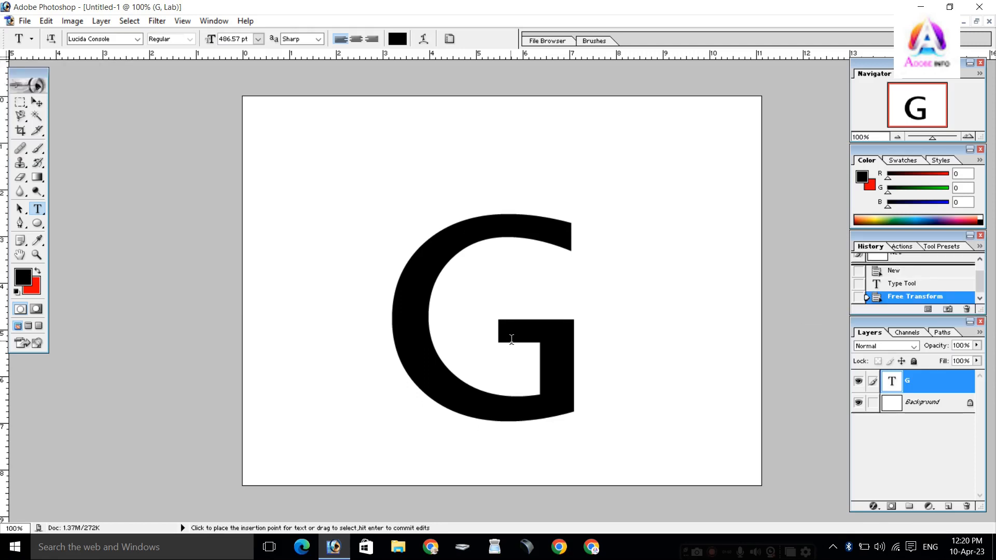
key(v)
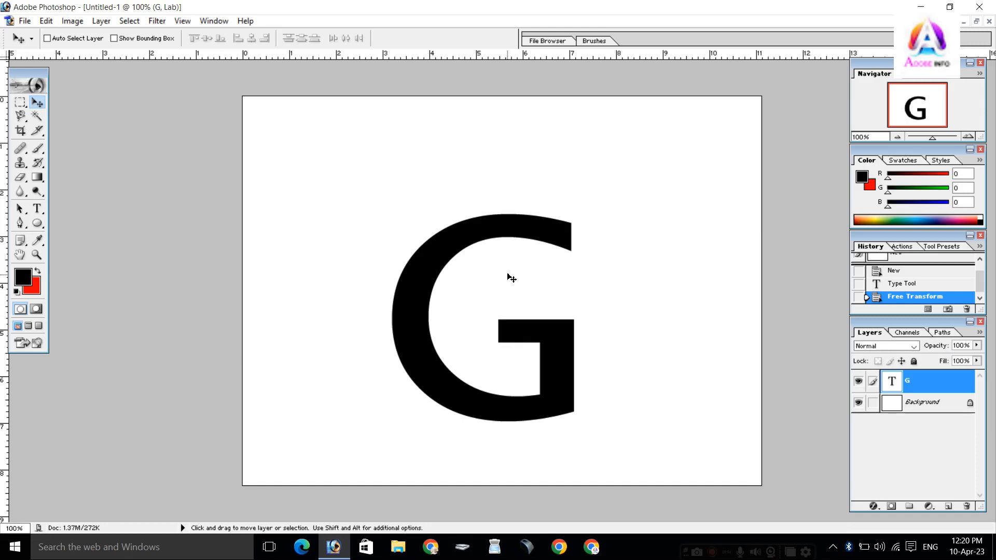
drag(515, 387, 510, 336)
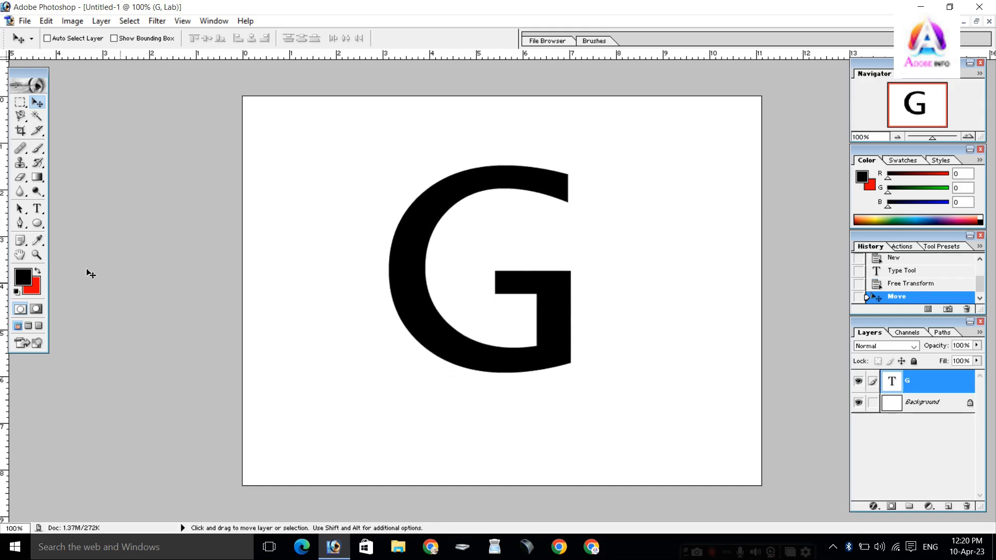
Draw a thin horizontal path across the base of the letter G with the Rectangle tool.
click(37, 224)
drag(37, 227, 83, 226)
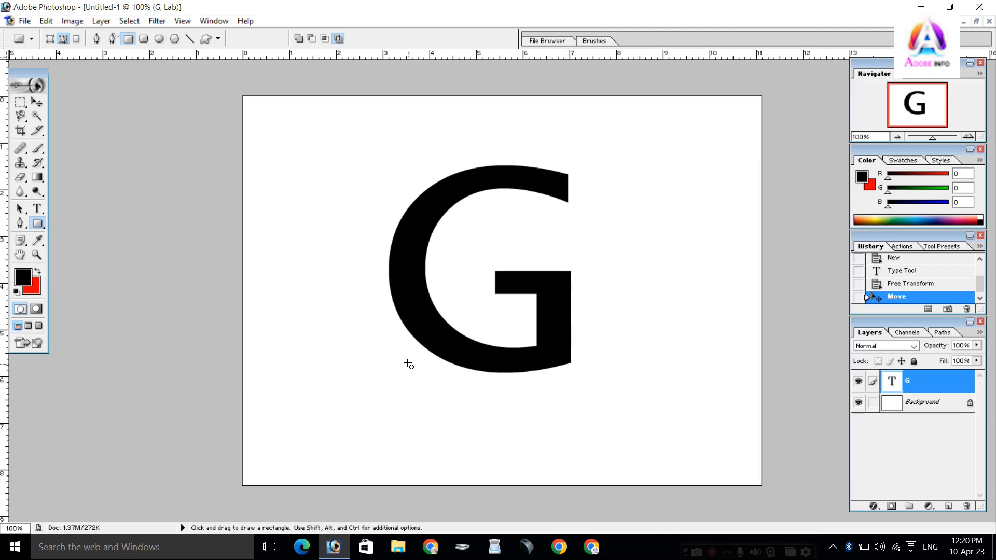
drag(378, 357, 671, 363)
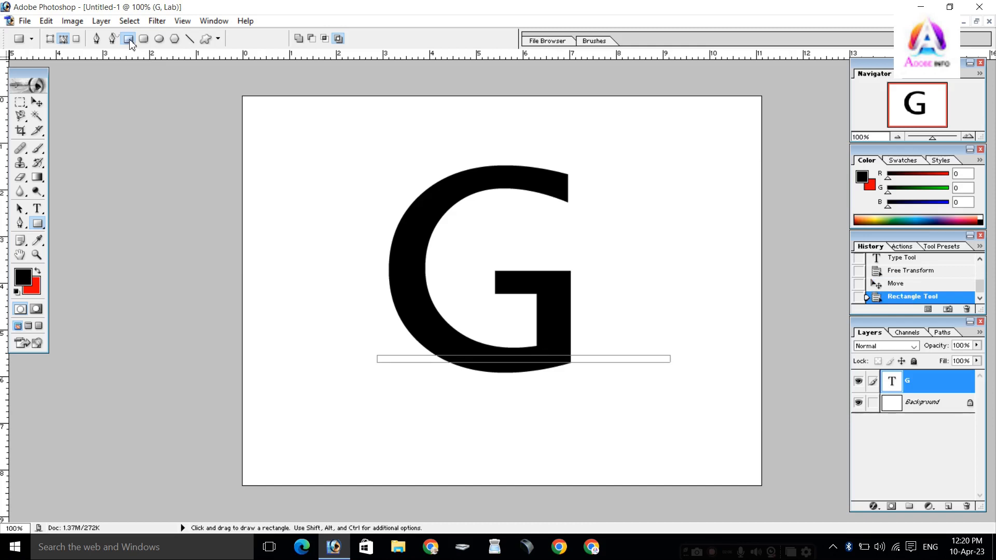
Draw a thin horizontal bar as a shape layer in red FF0000 across the lower half of the G, extending past both sides.
click(50, 38)
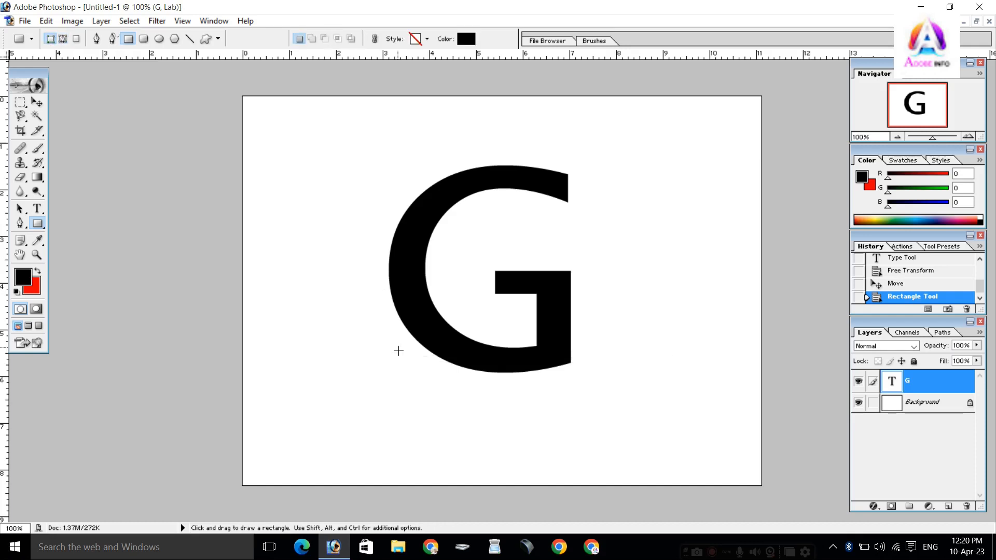
click(467, 39)
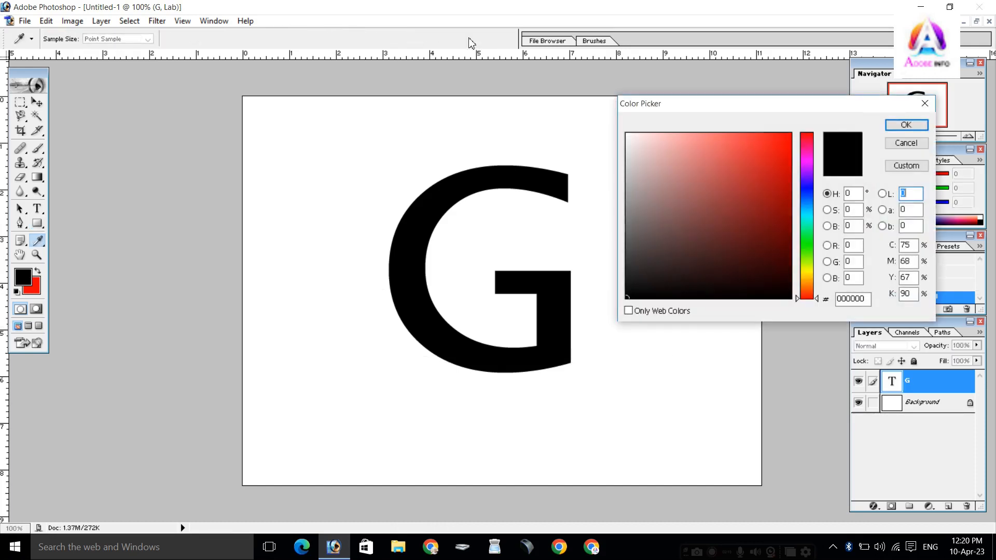
drag(687, 242, 829, 129)
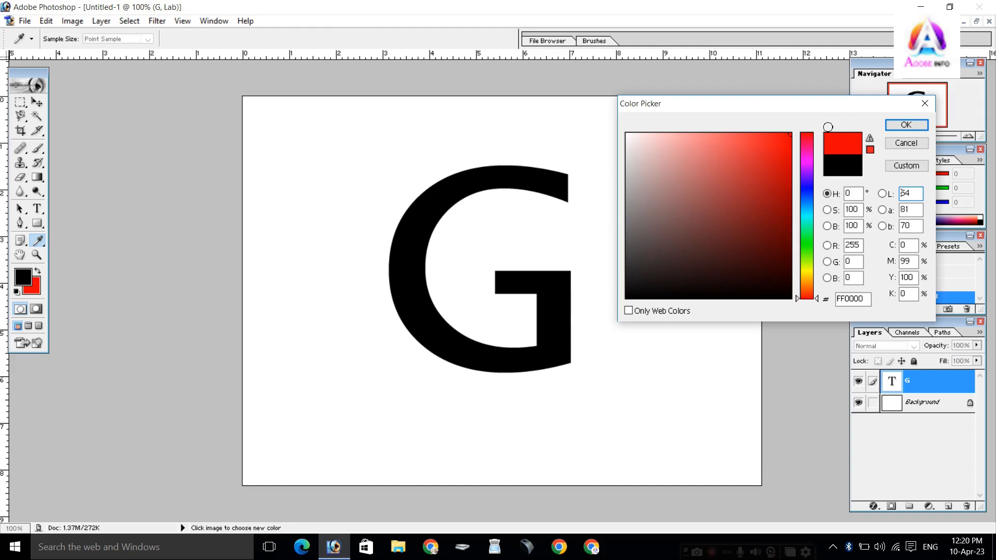
click(905, 128)
drag(328, 314, 668, 323)
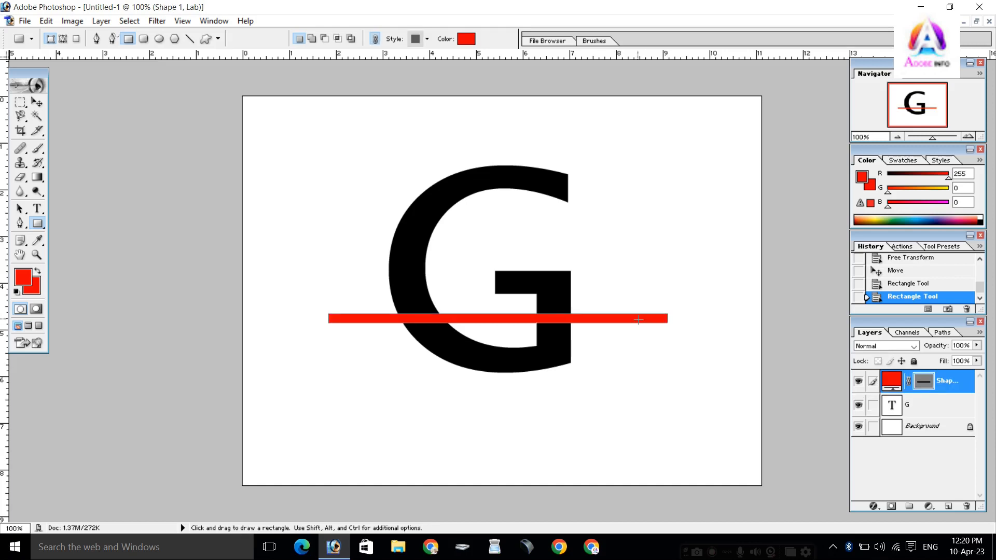
Rotate the red bar to -45 degrees and shift it slightly left so it crosses the G's crossbar tip and lower-left curve.
key(v)
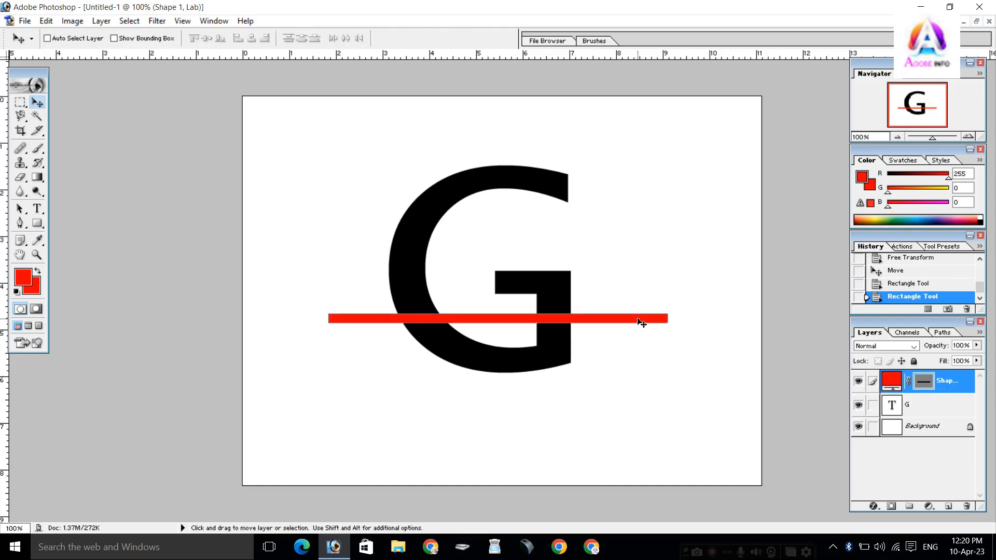
key(ctrl+t)
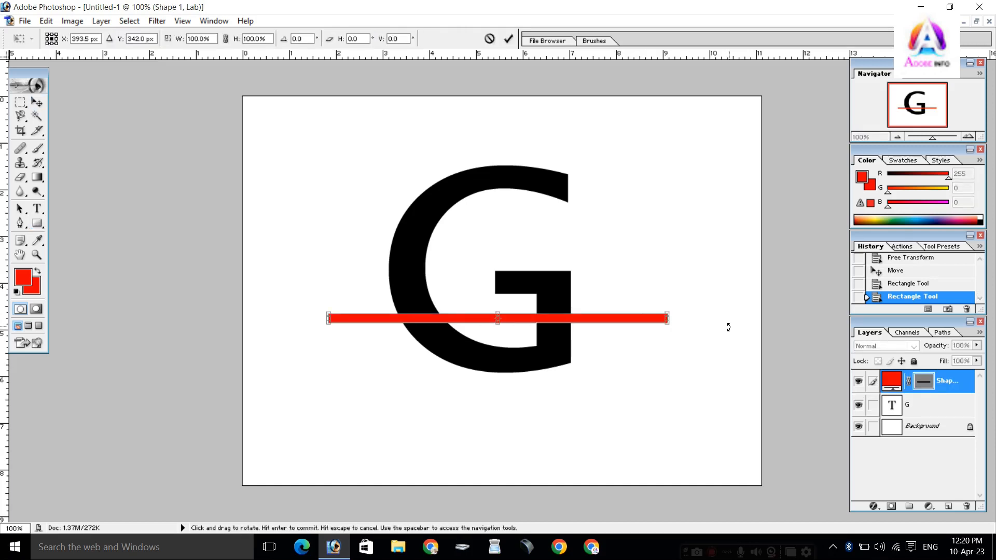
drag(703, 297, 636, 214)
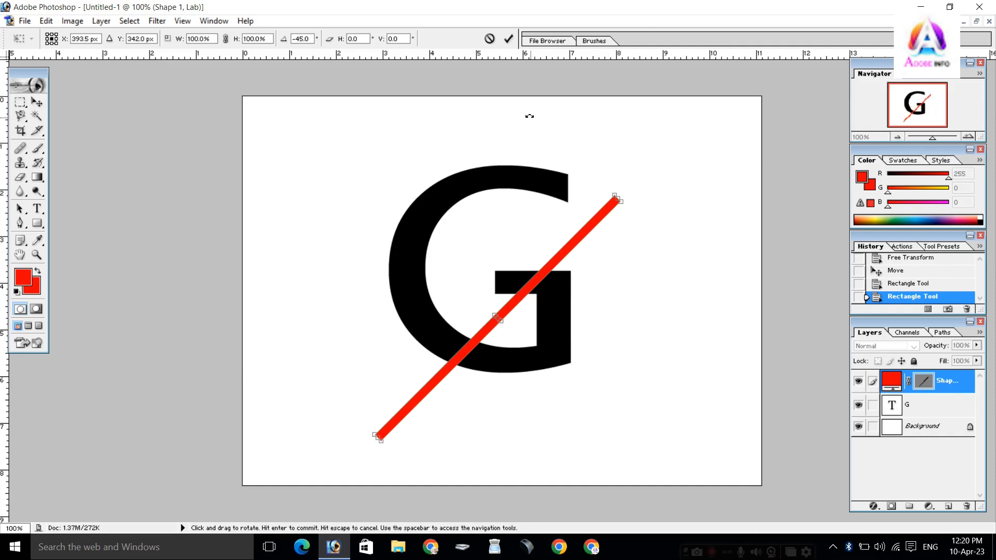
click(508, 39)
drag(617, 286, 590, 288)
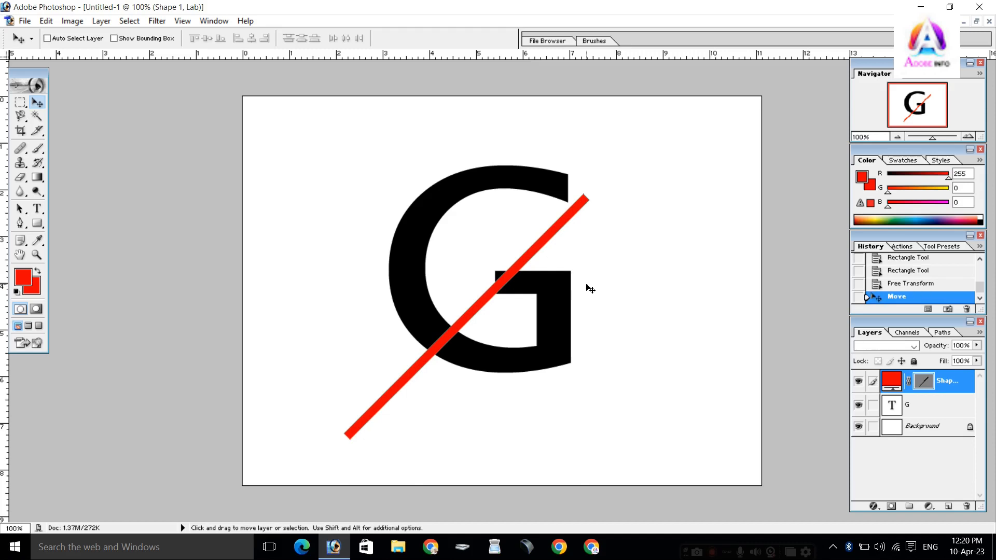
Rasterize the red bar's shape layer and the G text layer.
right_click(957, 383)
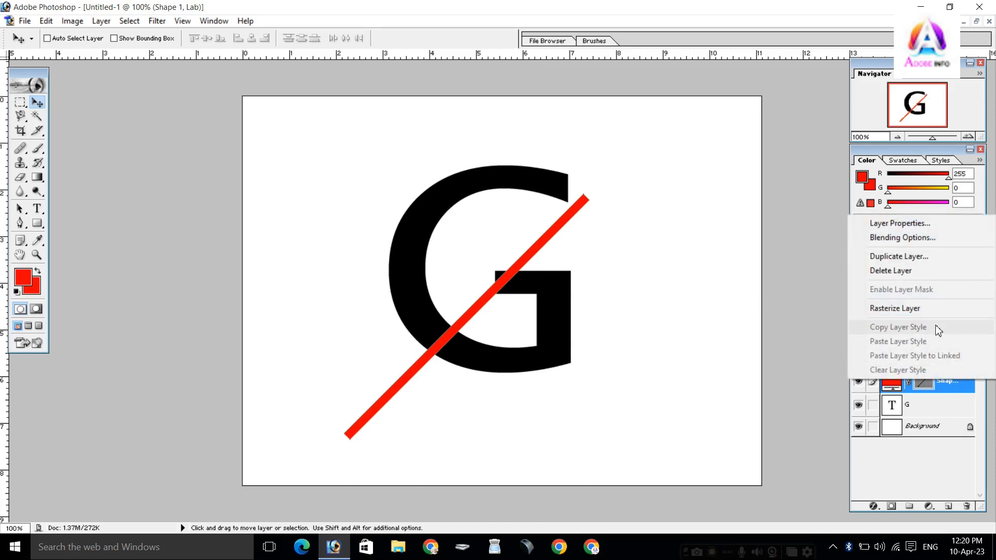
click(937, 311)
right_click(947, 405)
click(918, 329)
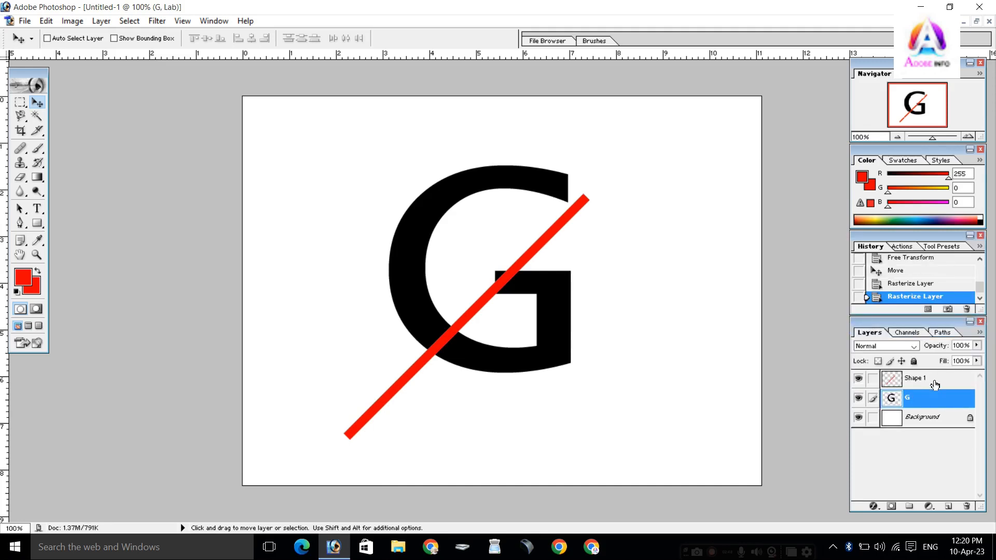
Load the red bar as a selection, cut that area out of the G layer, and hide the Shape 1 layer.
click(940, 383)
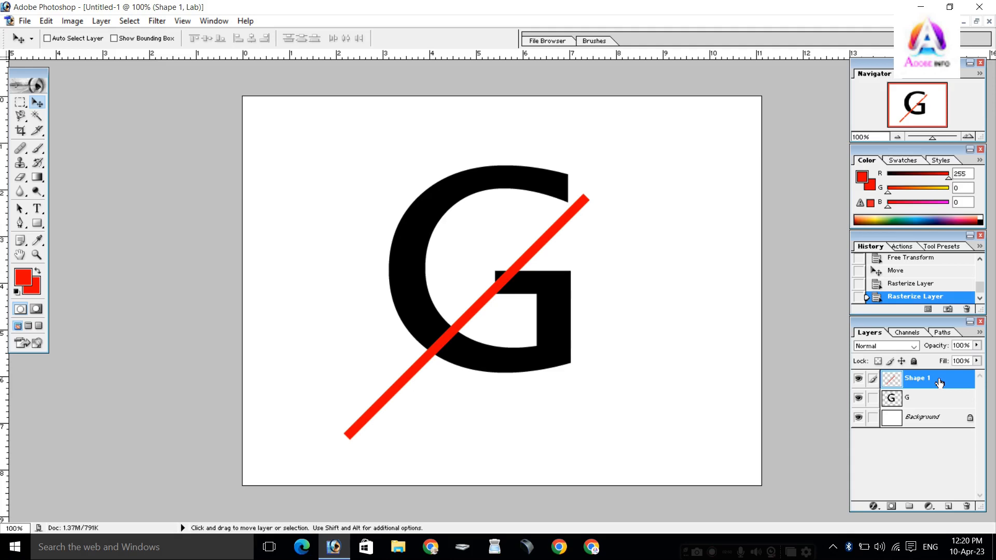
ctrl+click(939, 383)
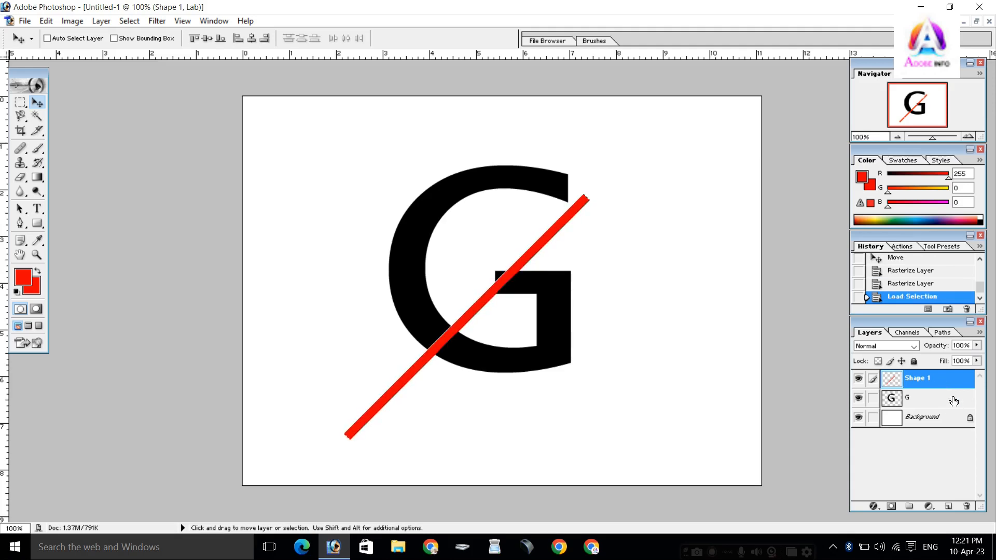
click(952, 399)
key(ctrl+x)
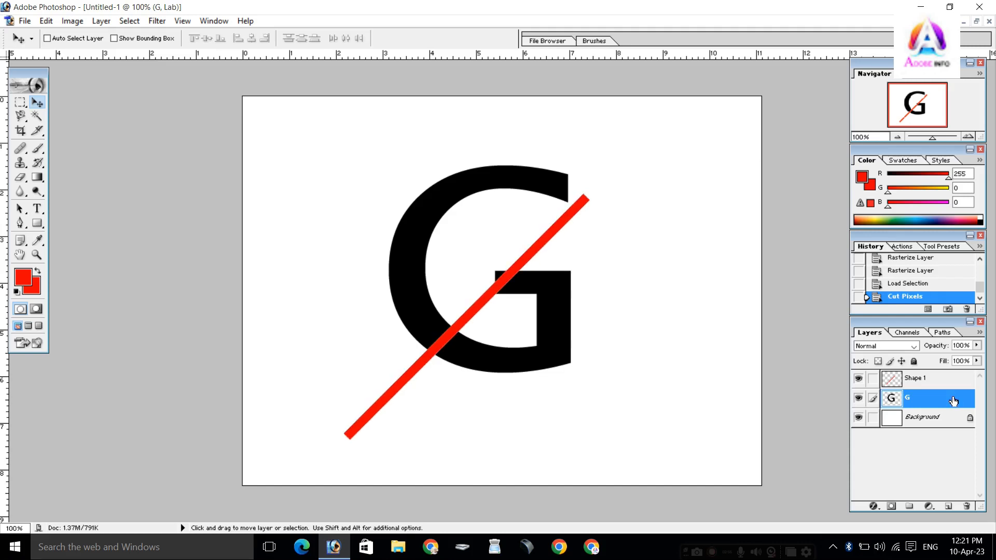
click(945, 382)
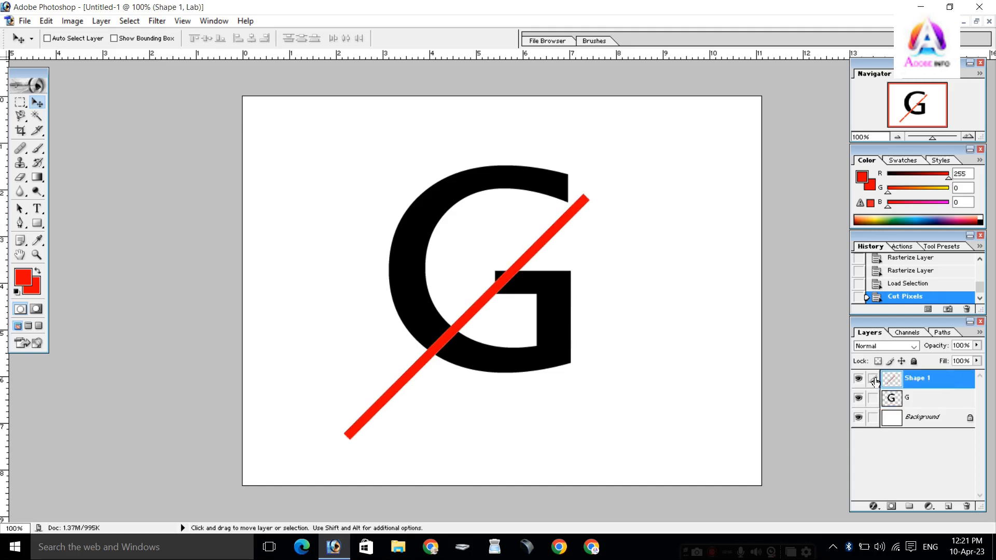
click(858, 379)
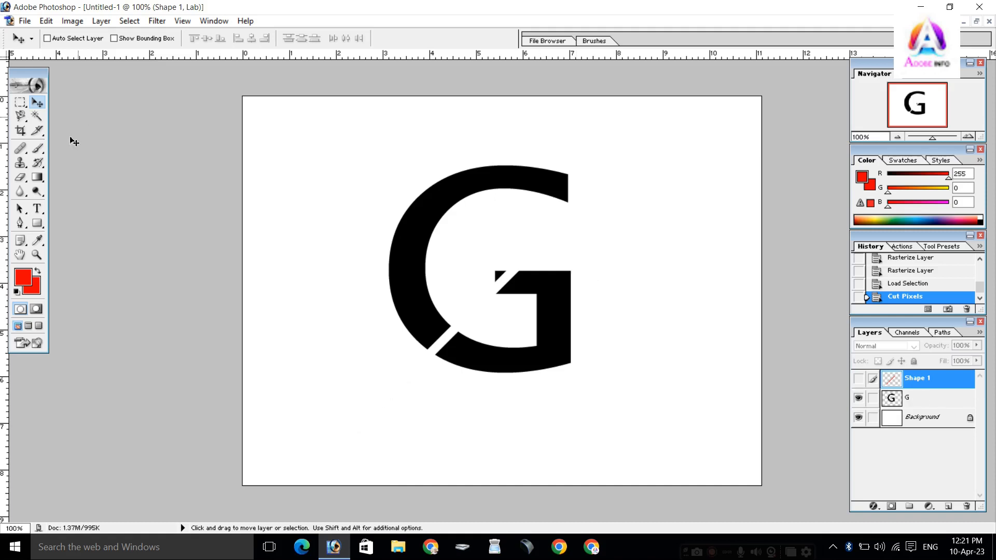
Erase the small leftover fragment at the tip of the crossbar on the G layer with the Eraser tool.
click(21, 177)
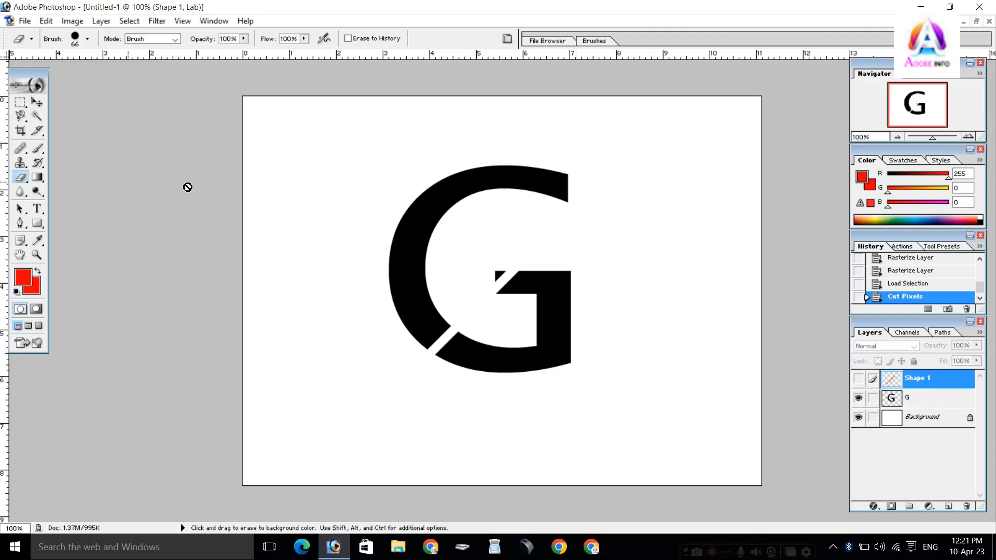
click(929, 398)
drag(484, 263, 491, 265)
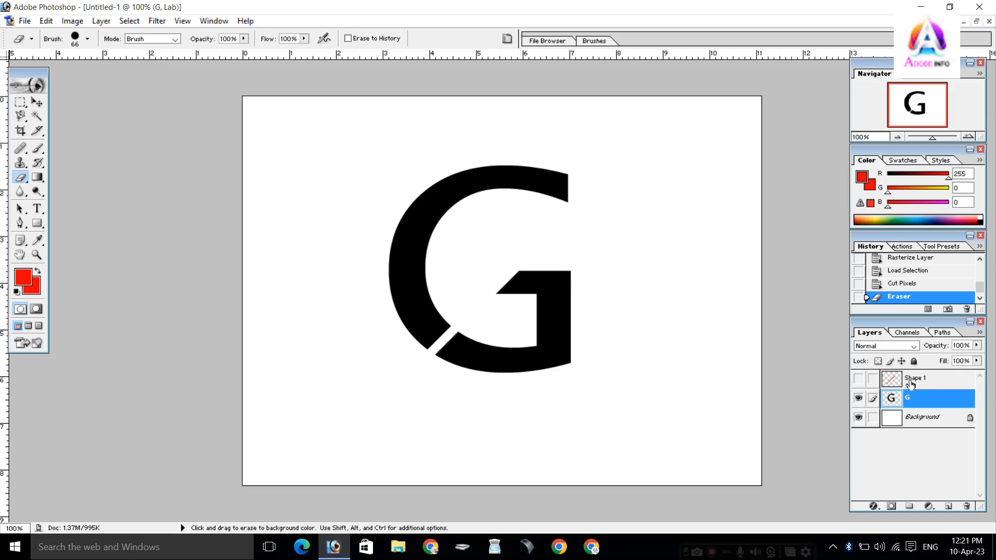
Delete the Shape 1 layer holding the red diagonal bar.
click(942, 380)
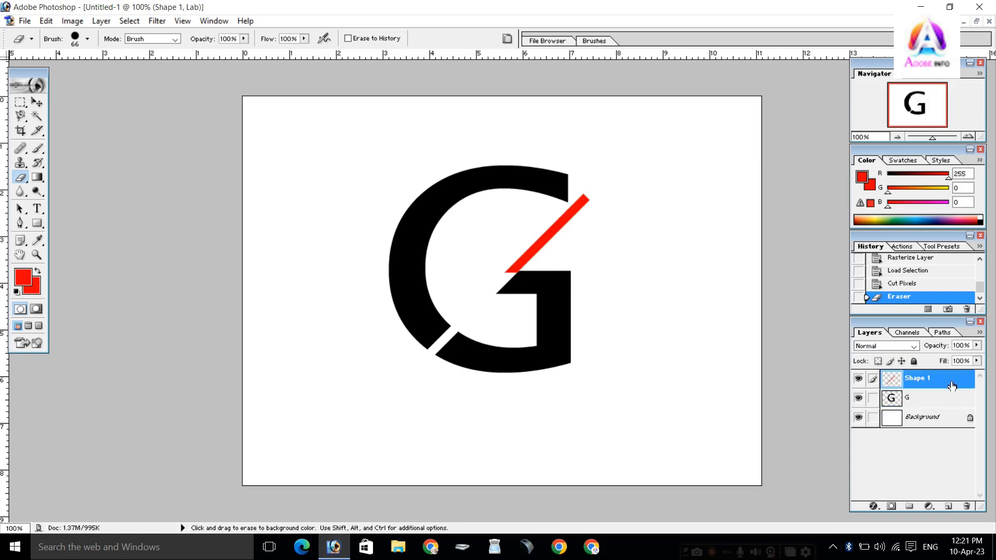
click(965, 506)
click(412, 204)
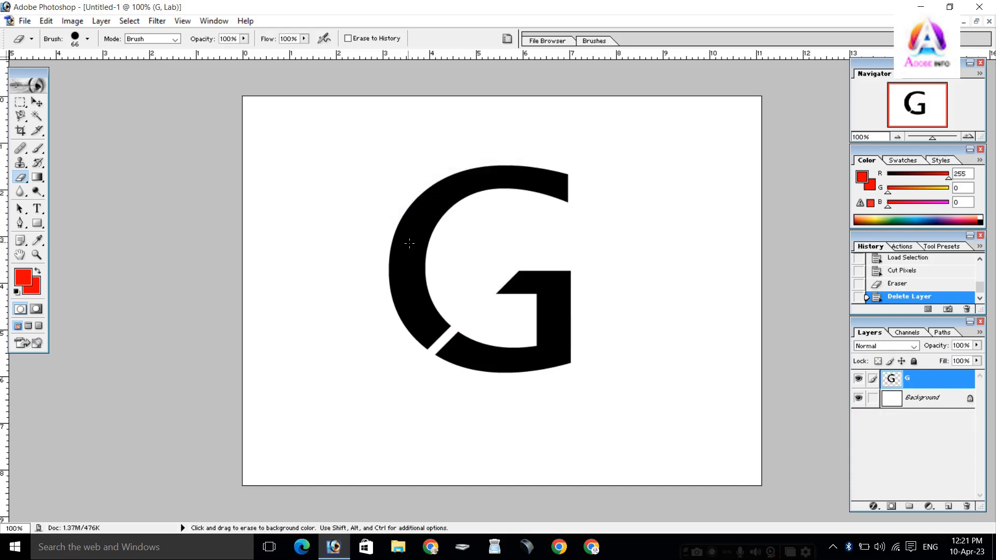
Select the G's upper curved piece with the Magic Wand, paint it red with the Brush, deselect, and move the letter up the canvas.
key(w)
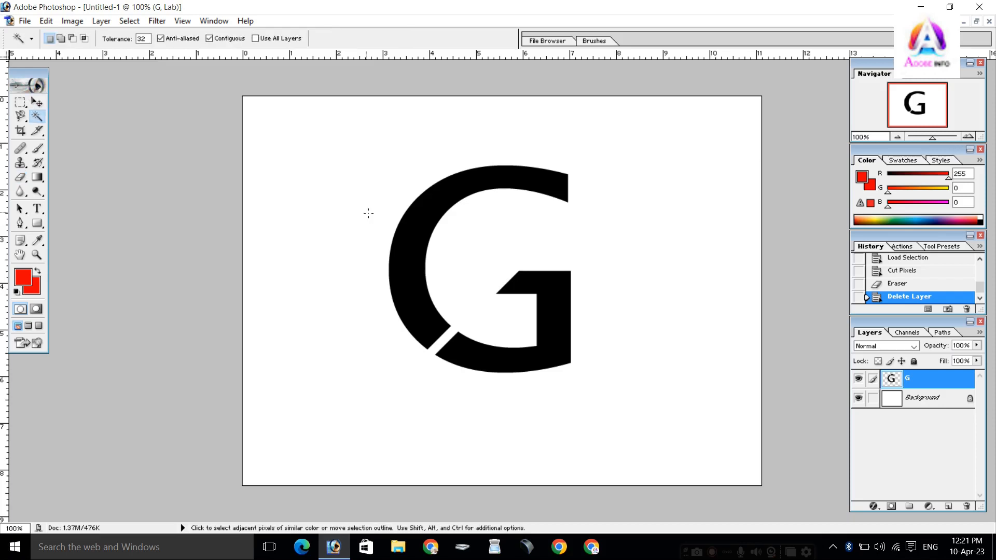
click(412, 237)
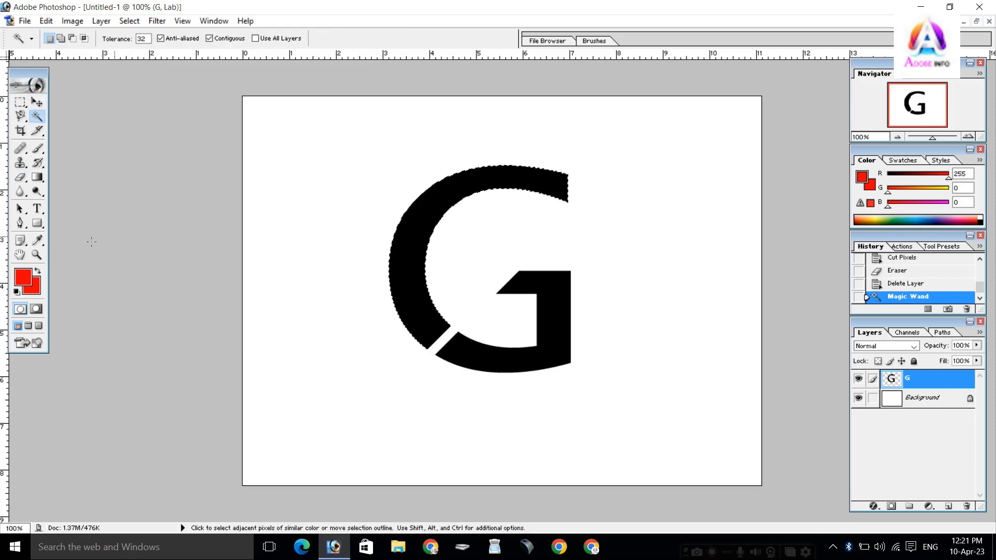
key(b)
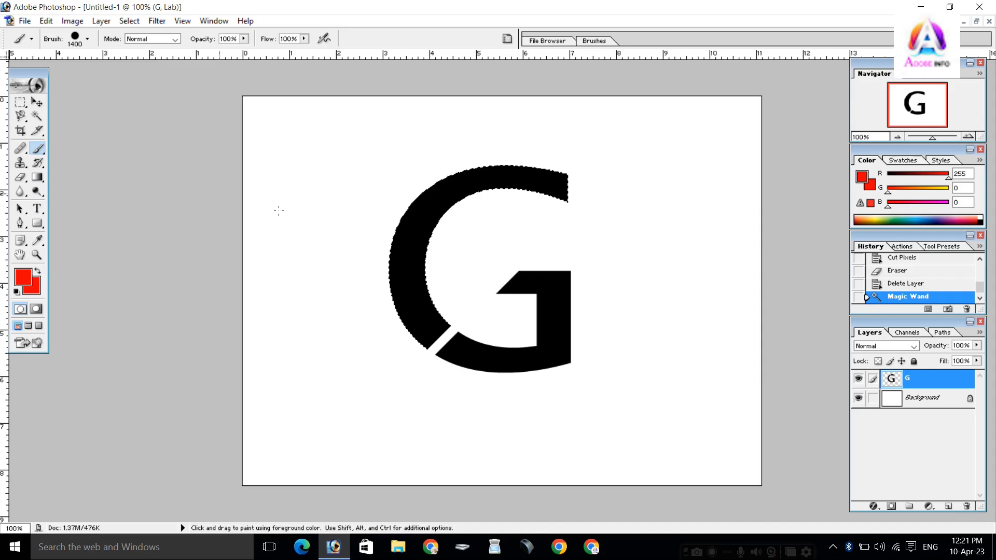
click(507, 179)
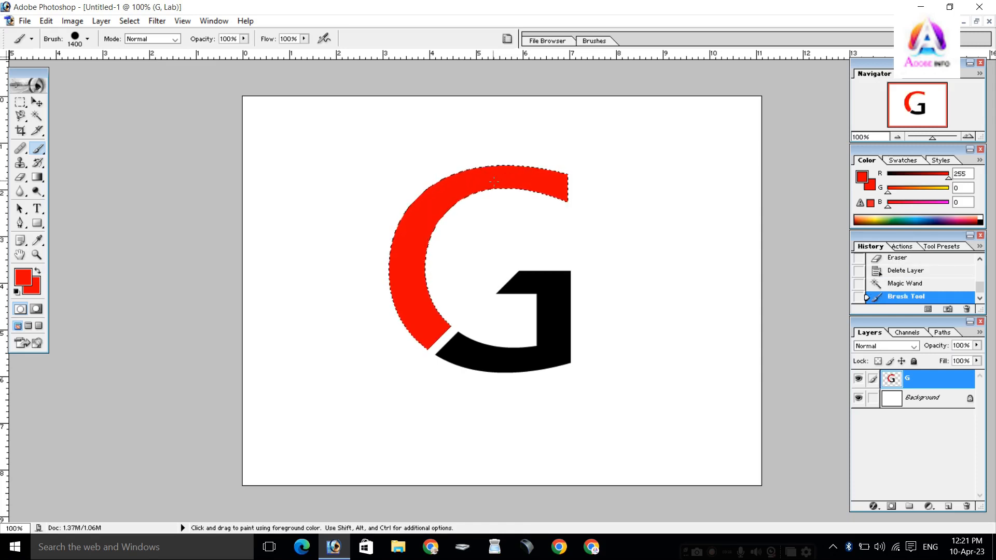
key(ctrl+d)
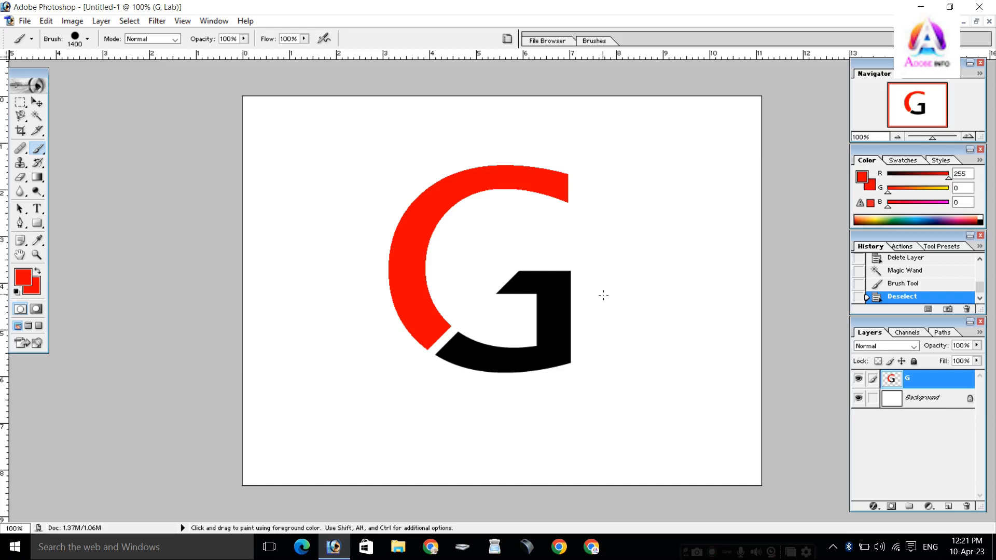
key(v)
drag(549, 364, 549, 325)
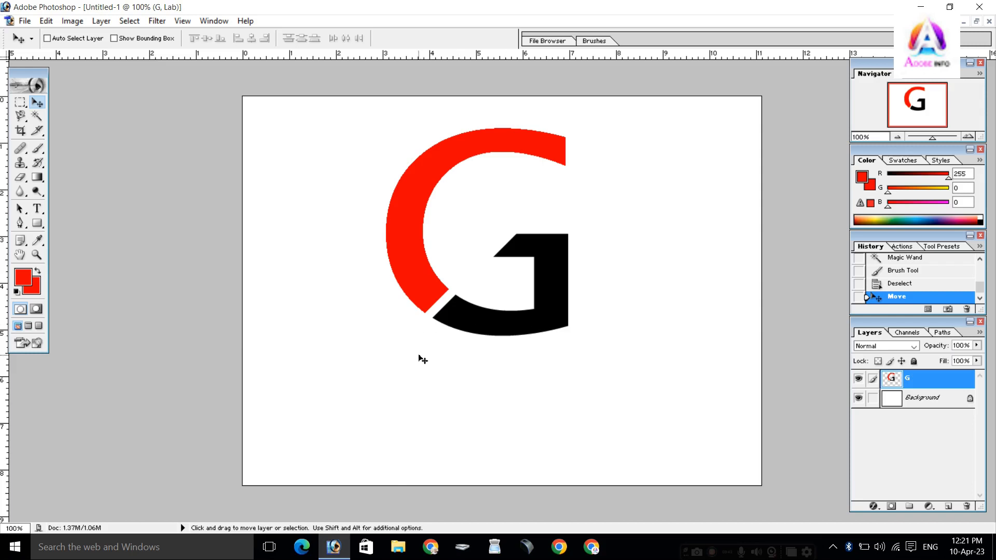
Add a red horizontal text layer reading "YOUR LOGO" on the canvas and commit it.
key(t)
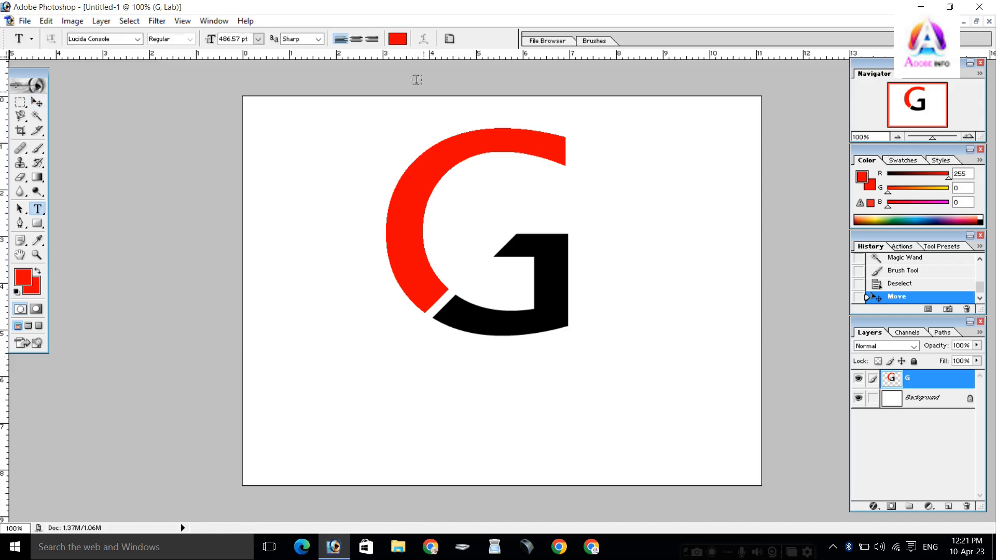
click(366, 377)
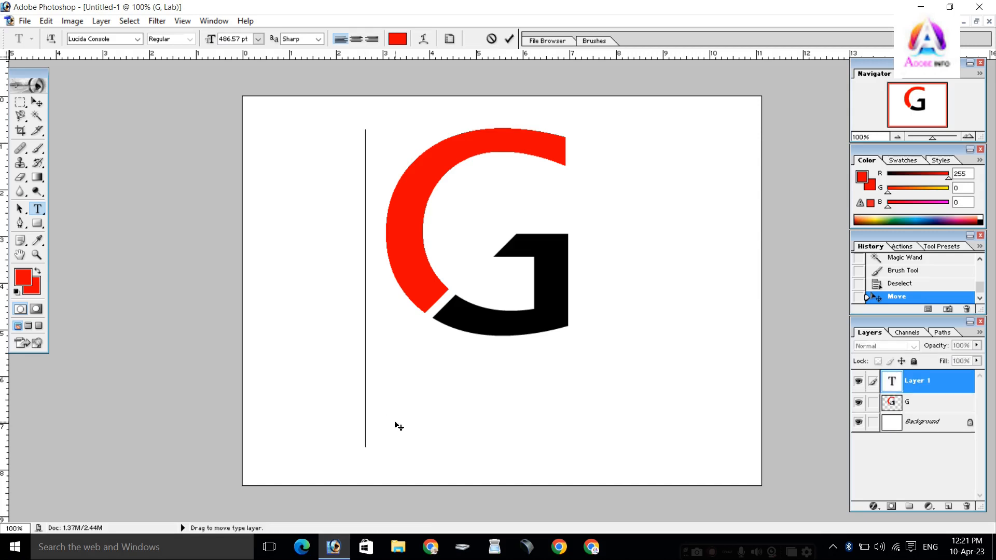
text(YO)
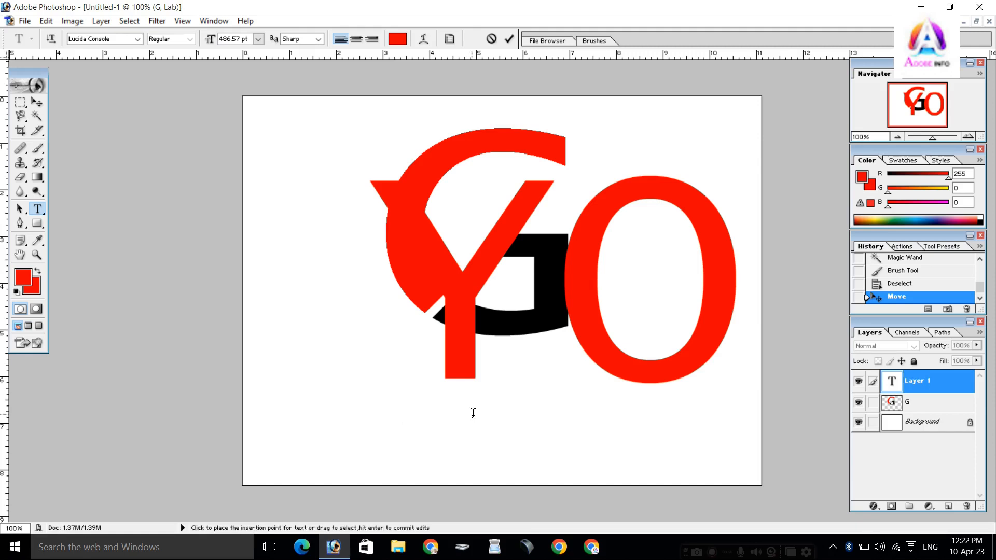
key(ctrl+Return)
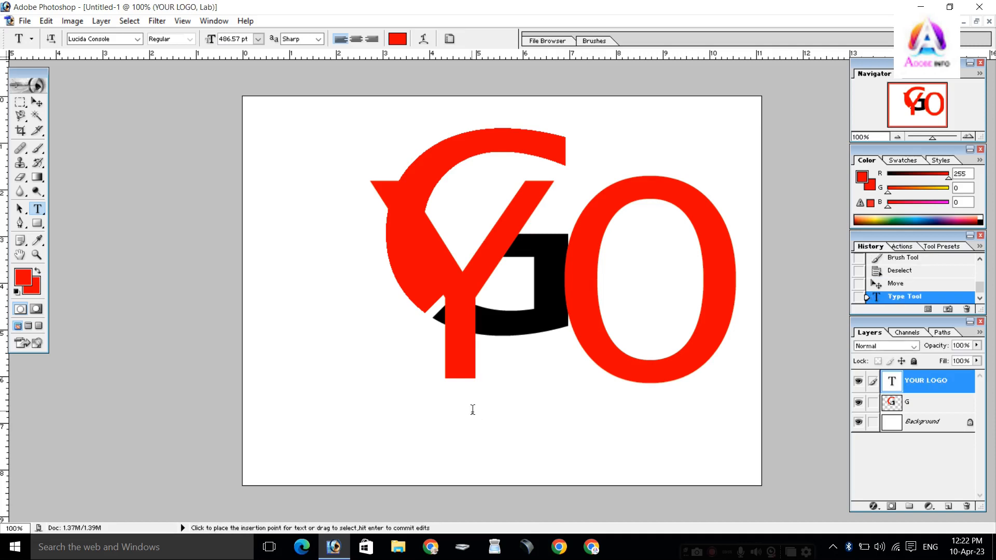
Scale the YOUR LOGO text down proportionally to about 18.5% with Free Transform and apply it.
scroll(473, 409, down, 17)
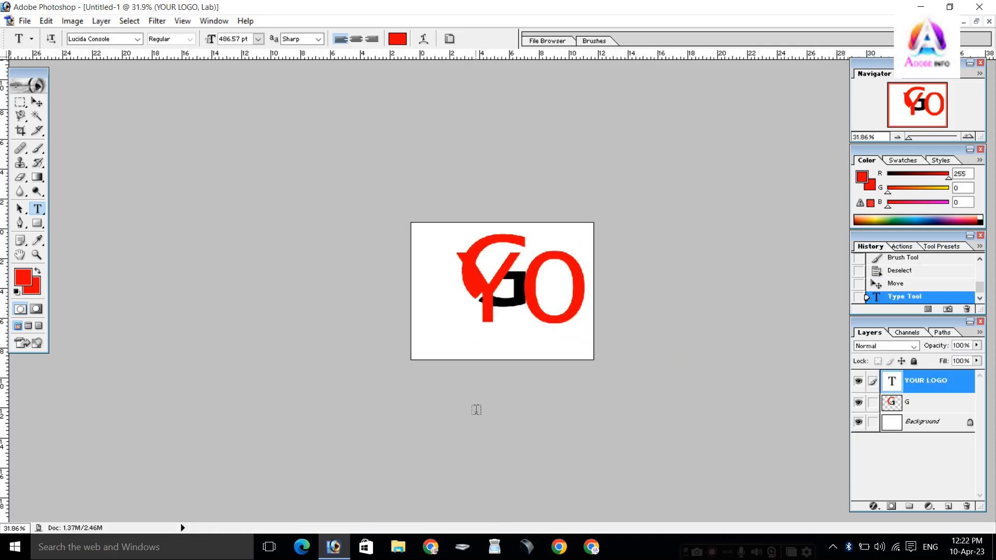
key(ctrl+t)
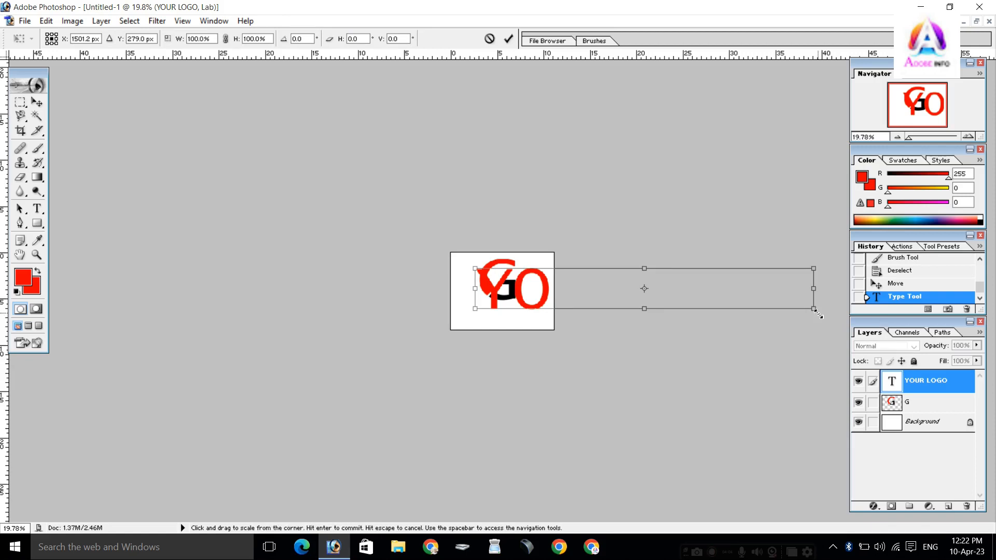
drag(815, 311, 680, 271)
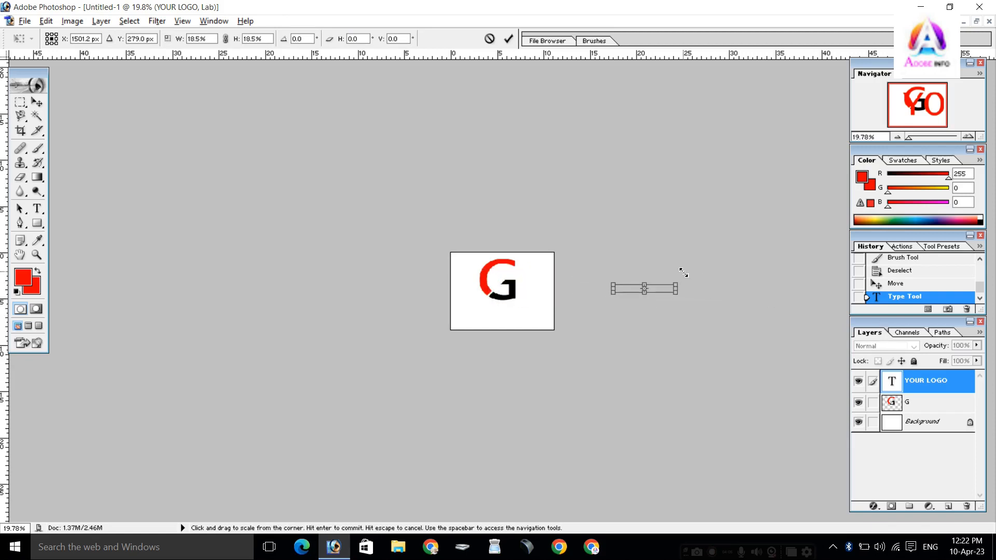
key(Return)
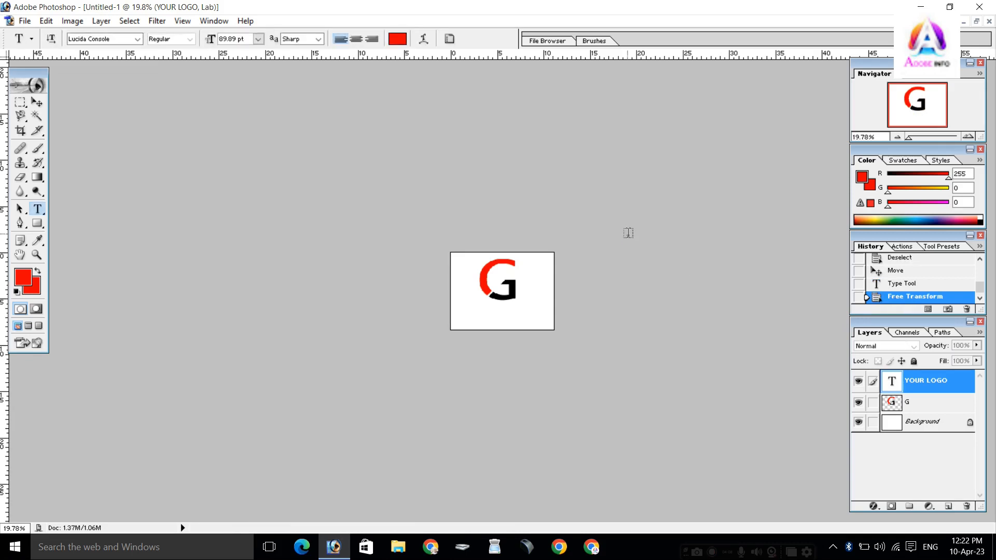
Move the YOUR LOGO text onto the canvas just below the G and nudge it left to centre it under the letter.
key(v)
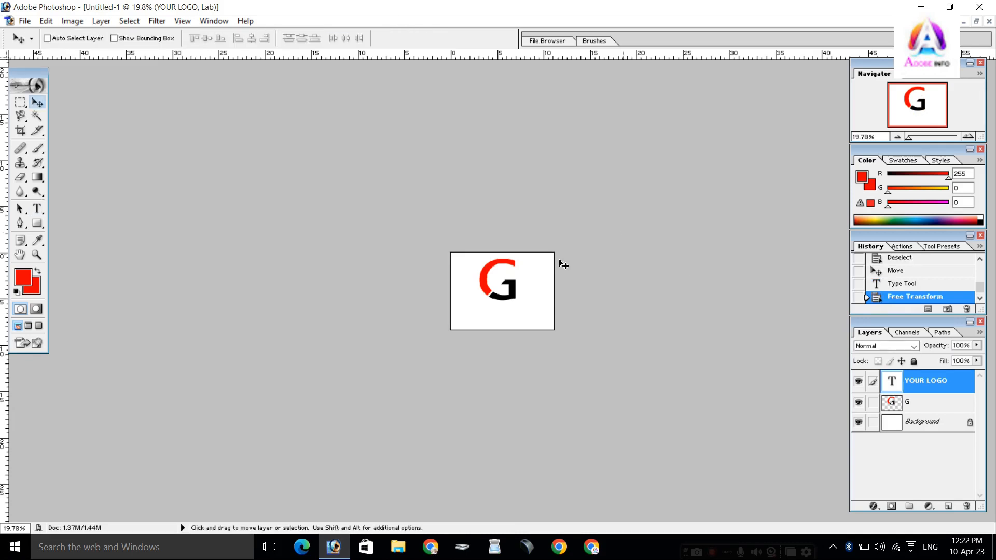
drag(634, 319, 494, 335)
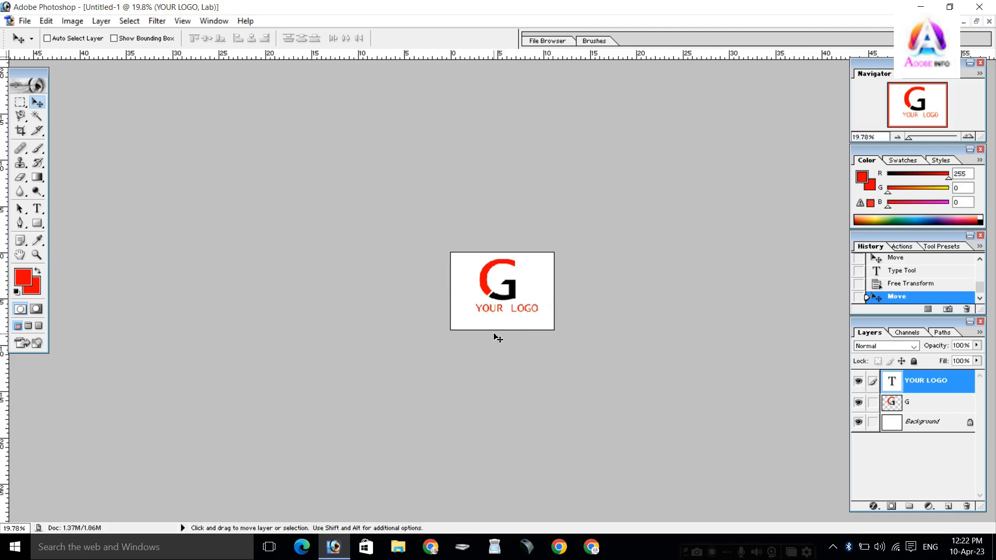
scroll(494, 334, down, 7)
scroll(494, 334, up, 11)
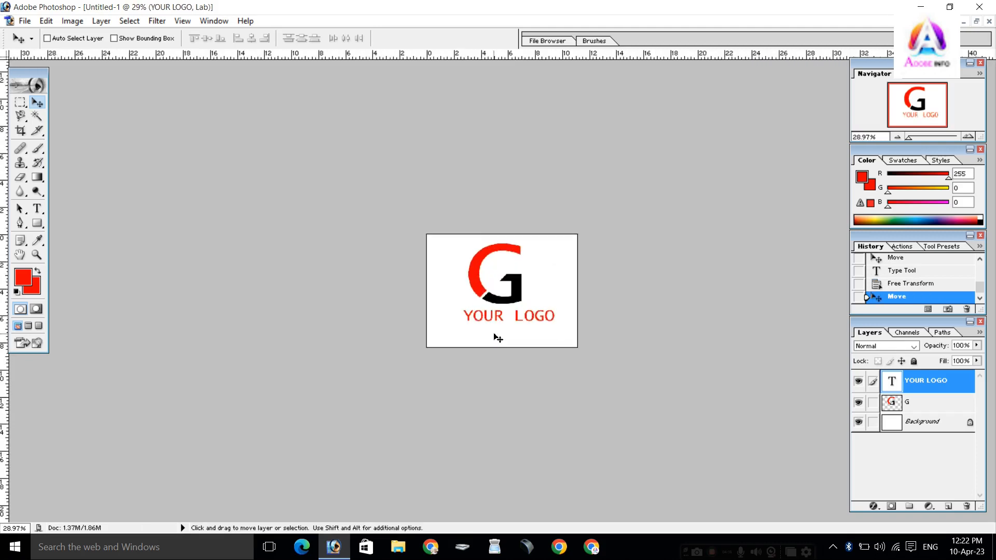
scroll(494, 334, up, 6)
drag(536, 370, 526, 371)
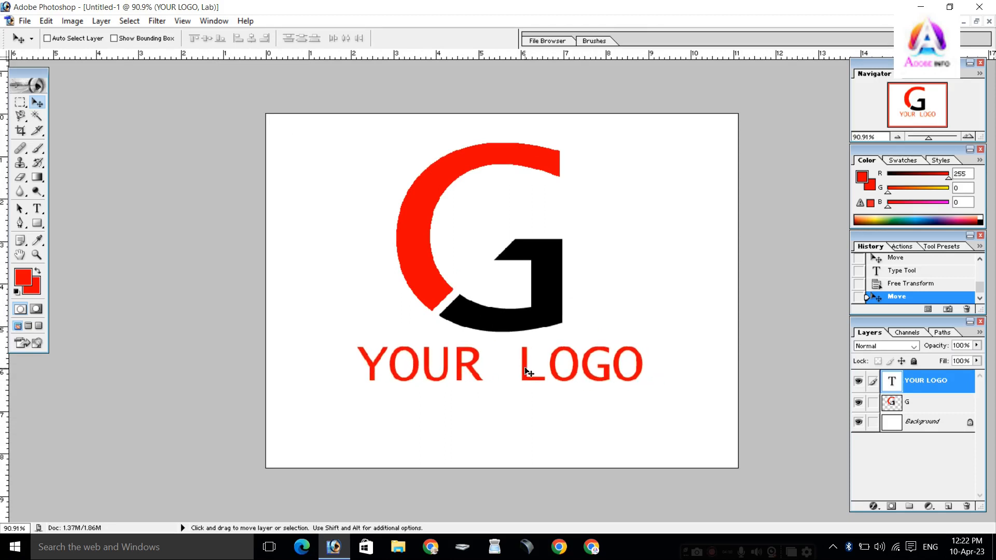